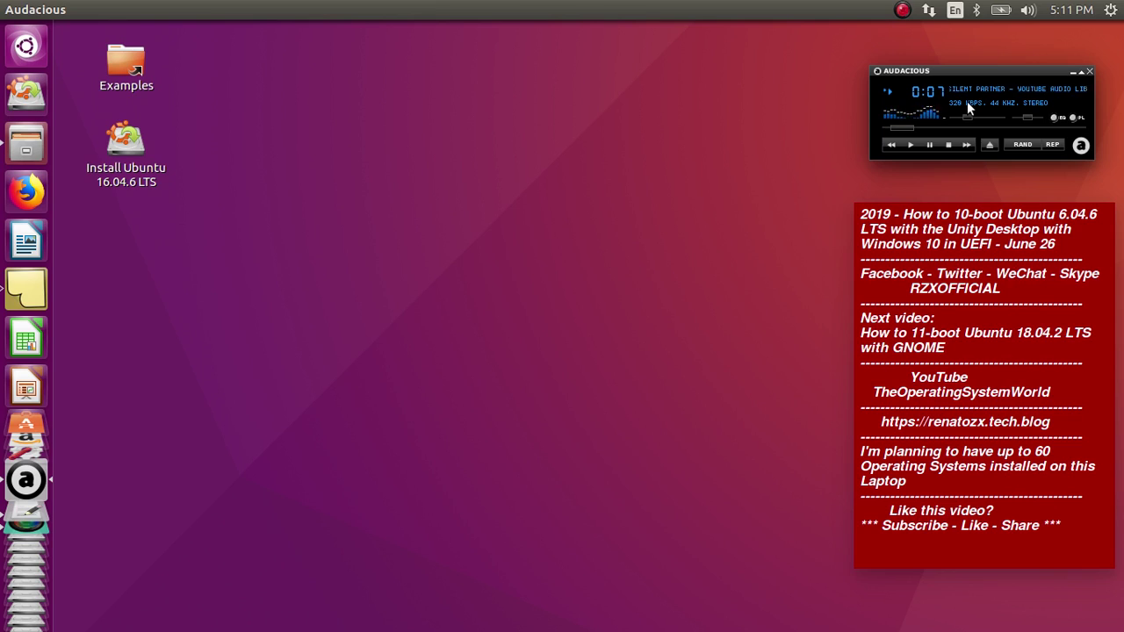
Raise the music player's volume slightly and launch the Ubuntu 16.04.6 LTS installer from the desktop
left_click_drag(967, 117, 971, 116)
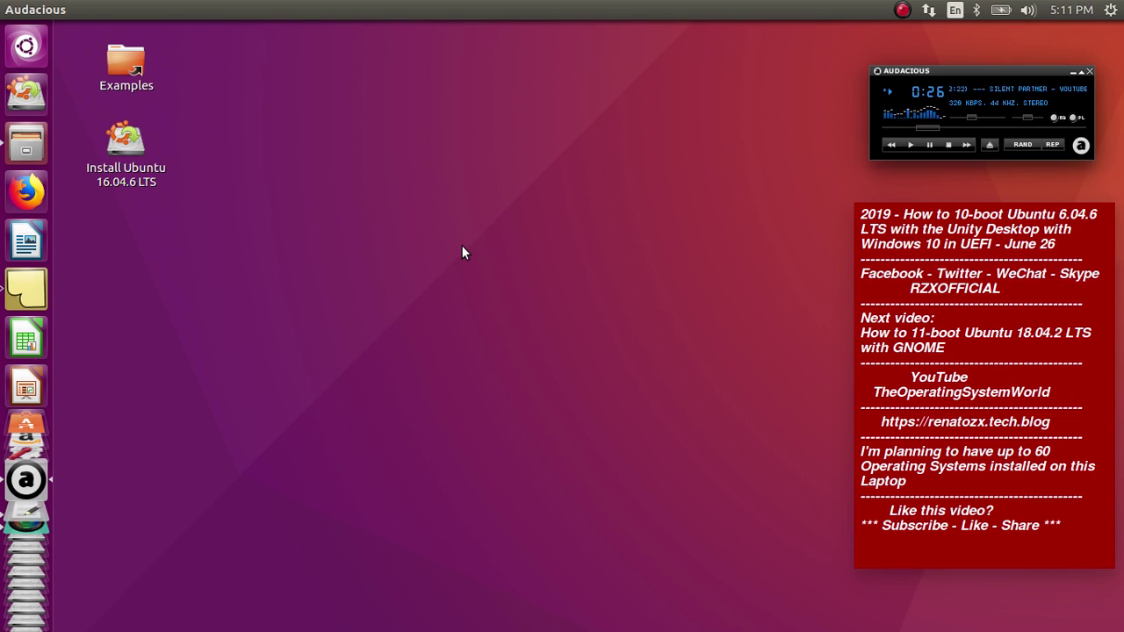
left_click(209, 79)
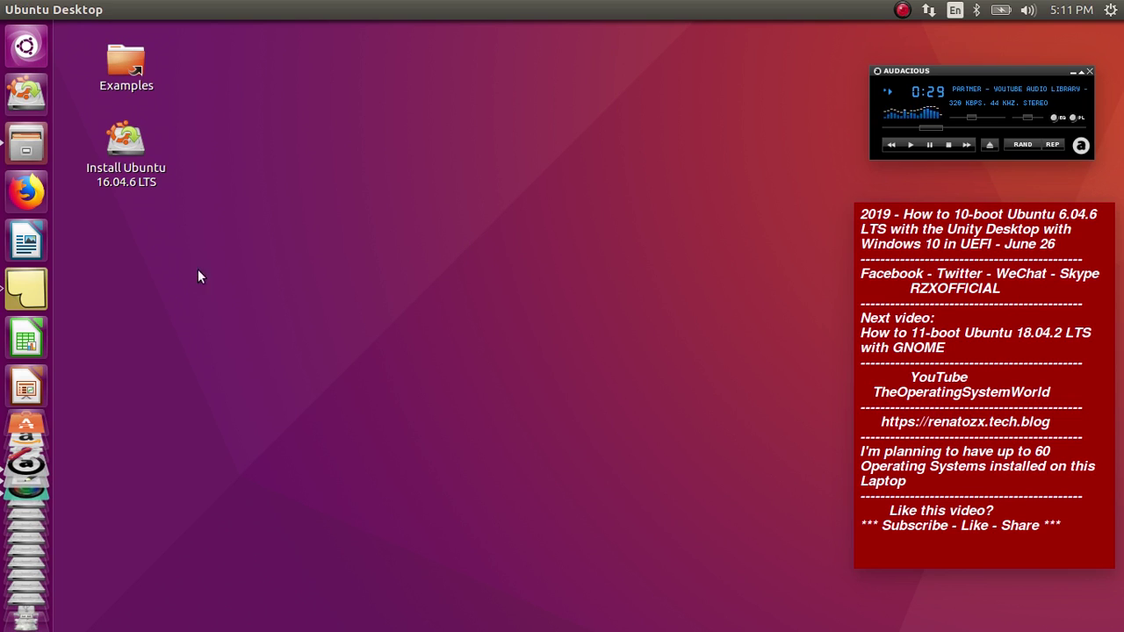
double_click(129, 142)
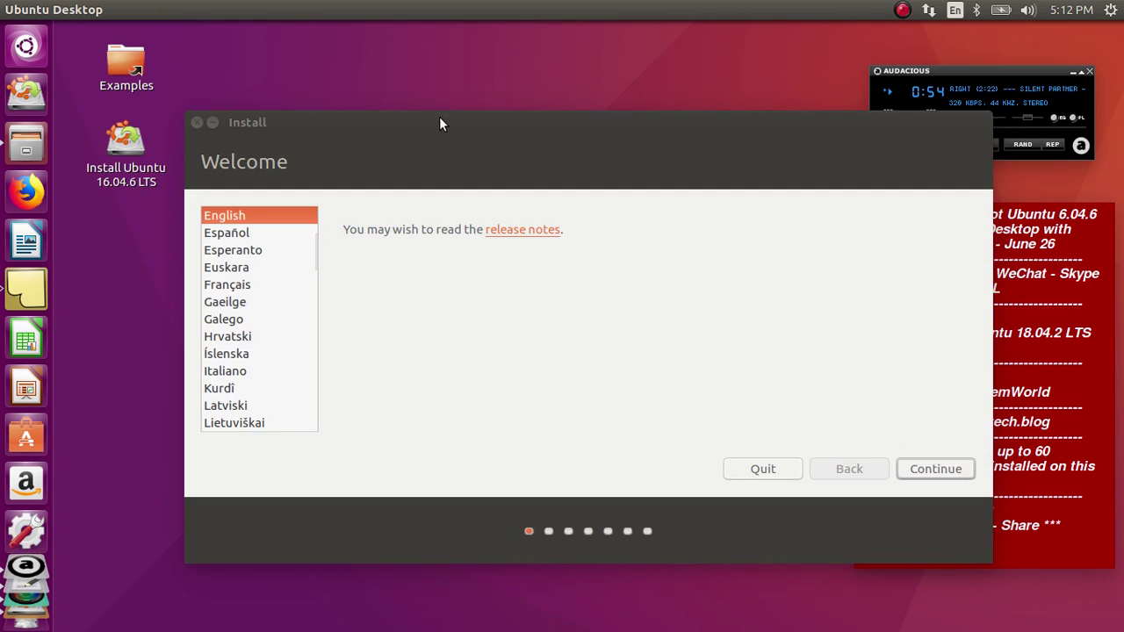
Arrange the installer window and the red sticky note side by side so that they do not overlap
left_click_drag(442, 120, 326, 117)
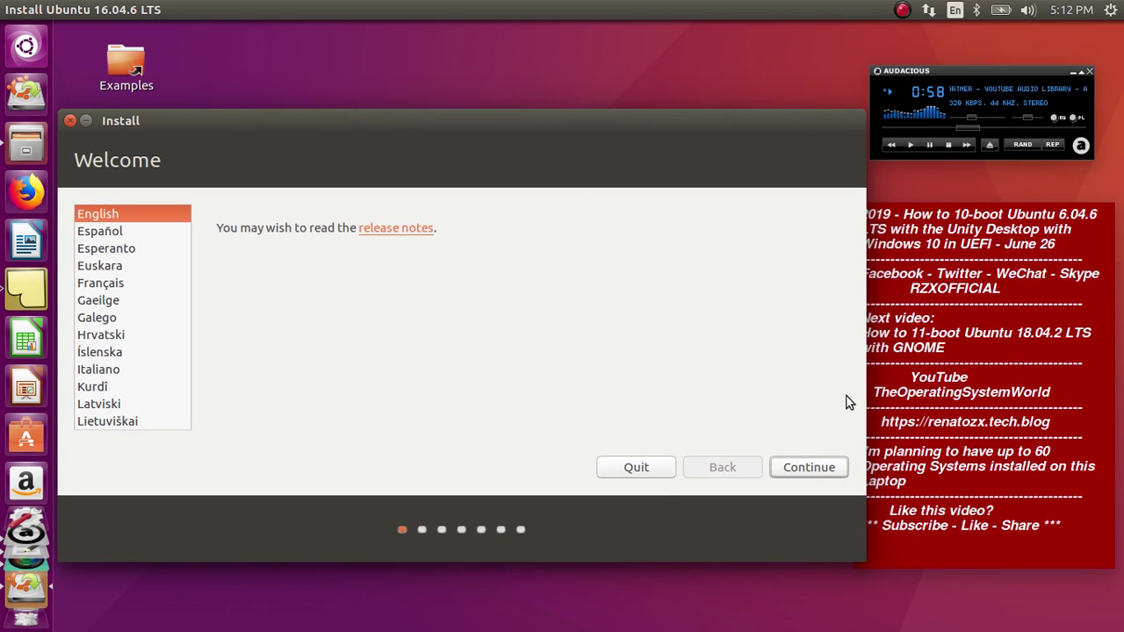
left_click(966, 365)
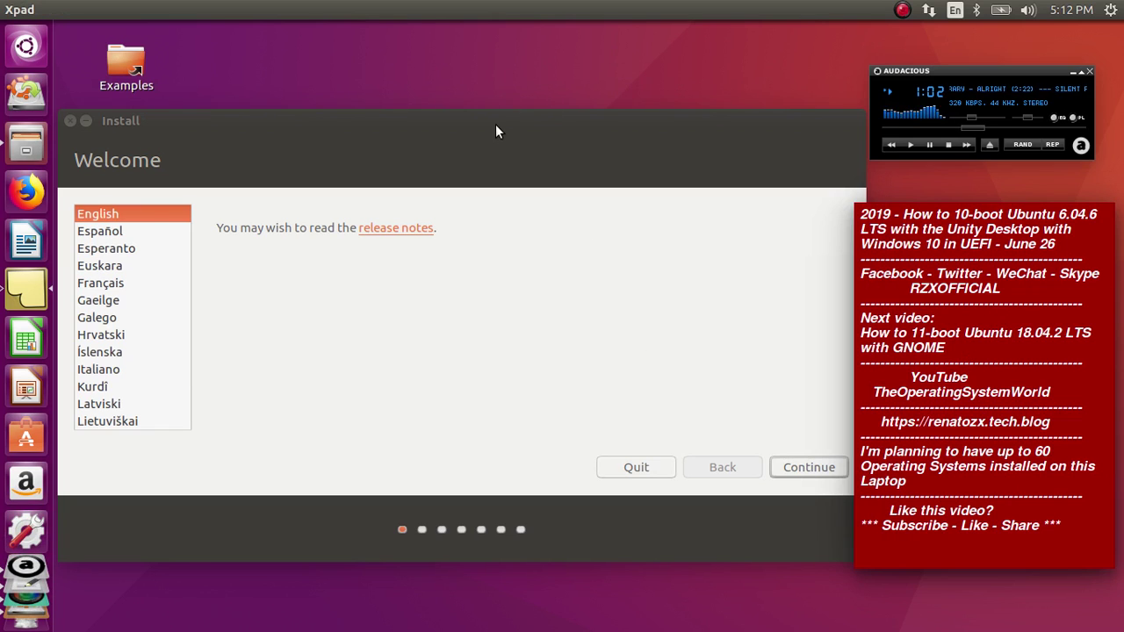
left_click_drag(495, 131, 484, 125)
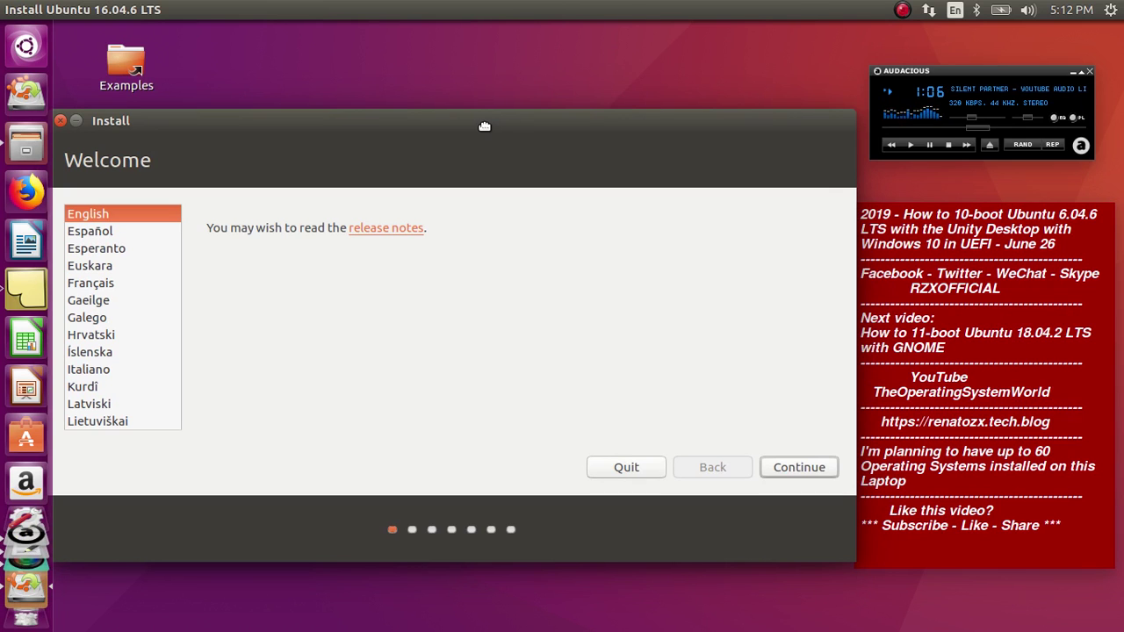
mouse_move(484, 126)
left_mouse_down()
mouse_move(482, 165)
mouse_move(488, 119)
left_mouse_up()
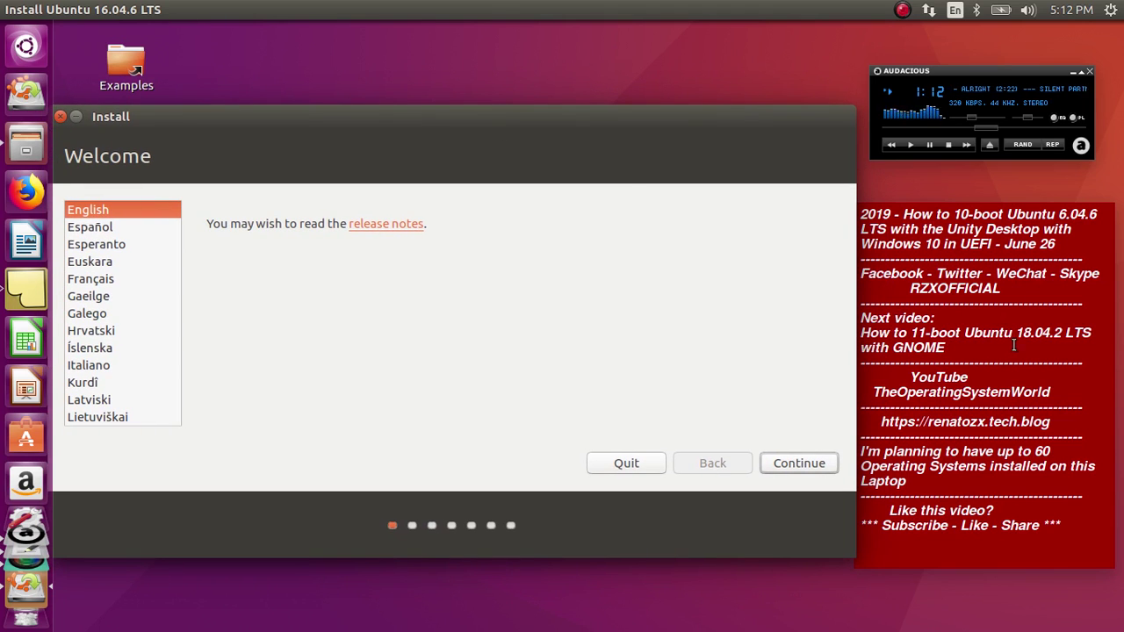
left_click_drag(1014, 344, 1022, 344)
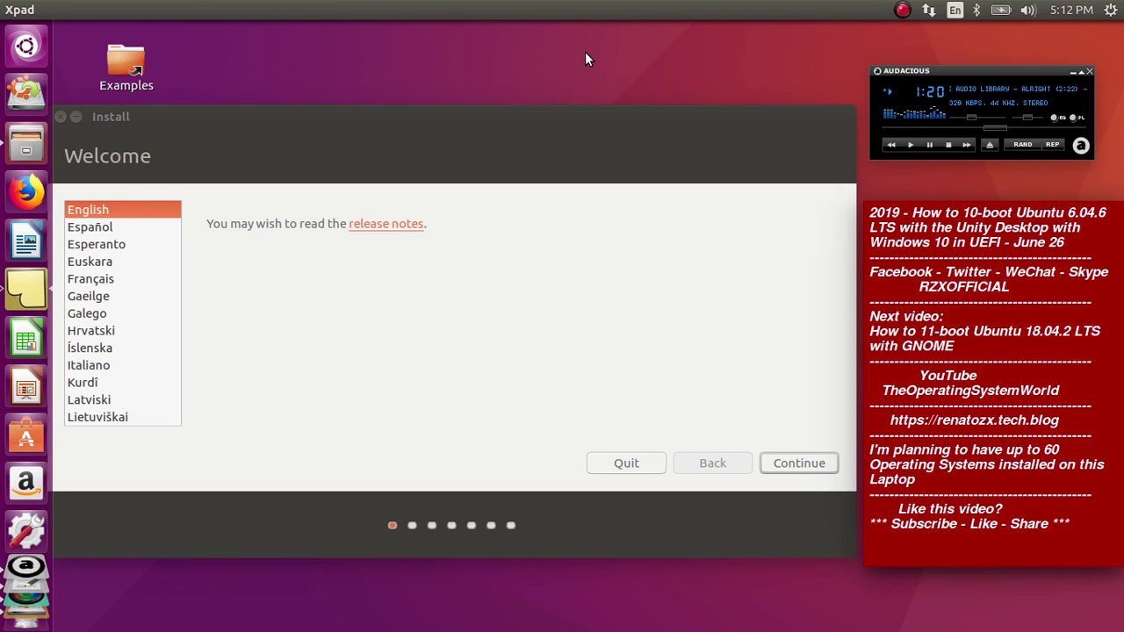
Capture the screen with the installer's Welcome page and save it as 2.png in the Pictures folder
key("Print")
type("2")
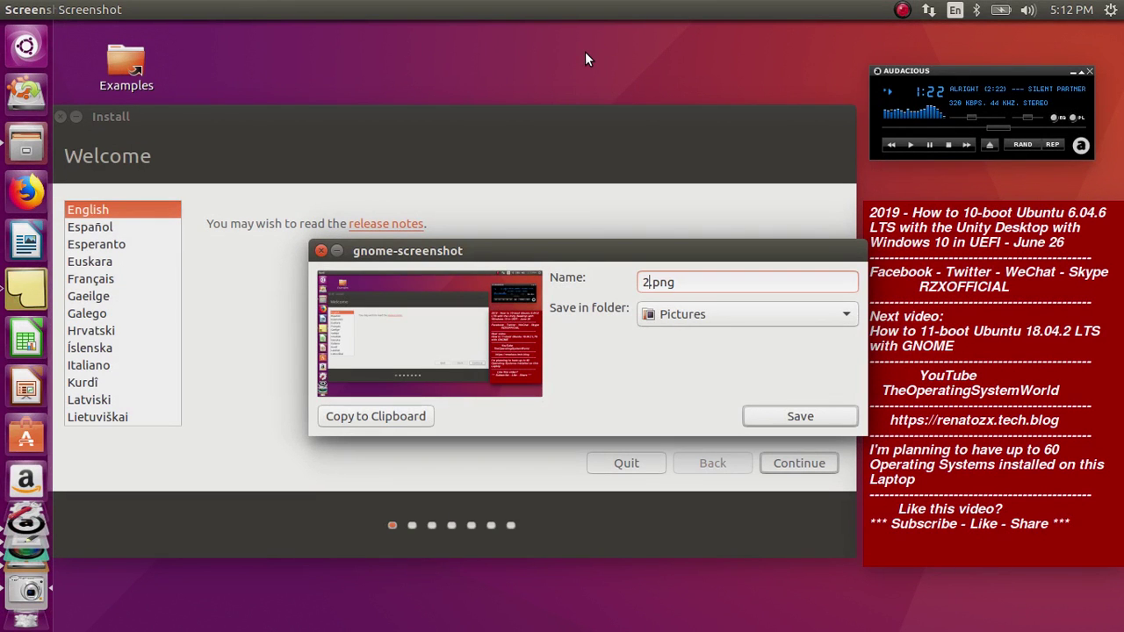
key("Return")
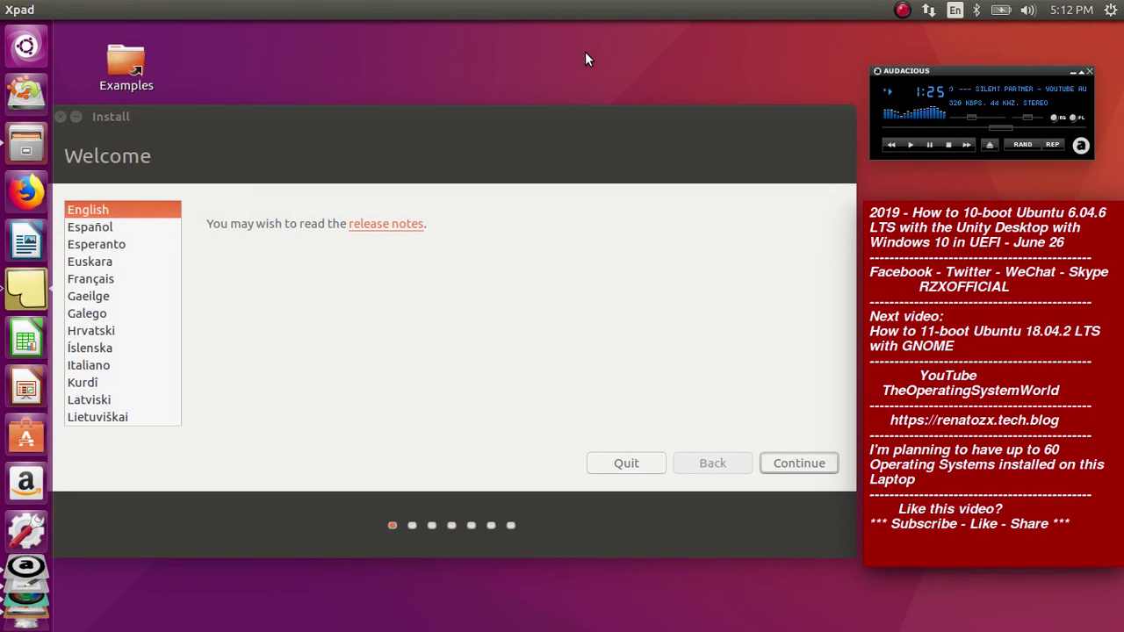
Continue the installation in English and save a screenshot of the Preparing to install Ubuntu page as 3.png in Pictures
left_click(832, 516)
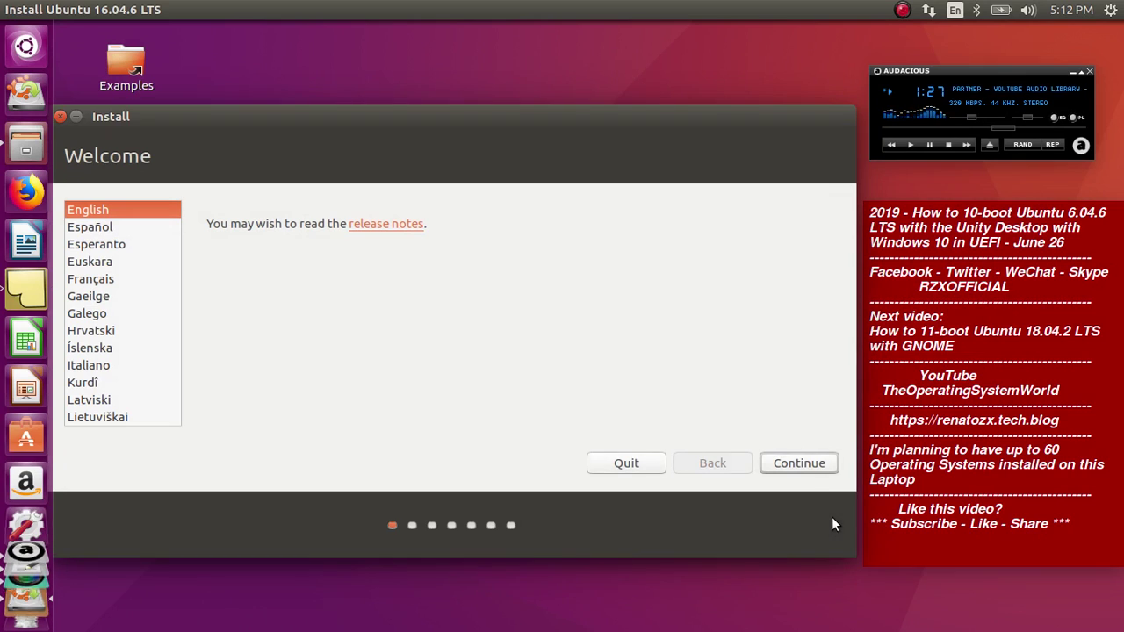
left_click(806, 465)
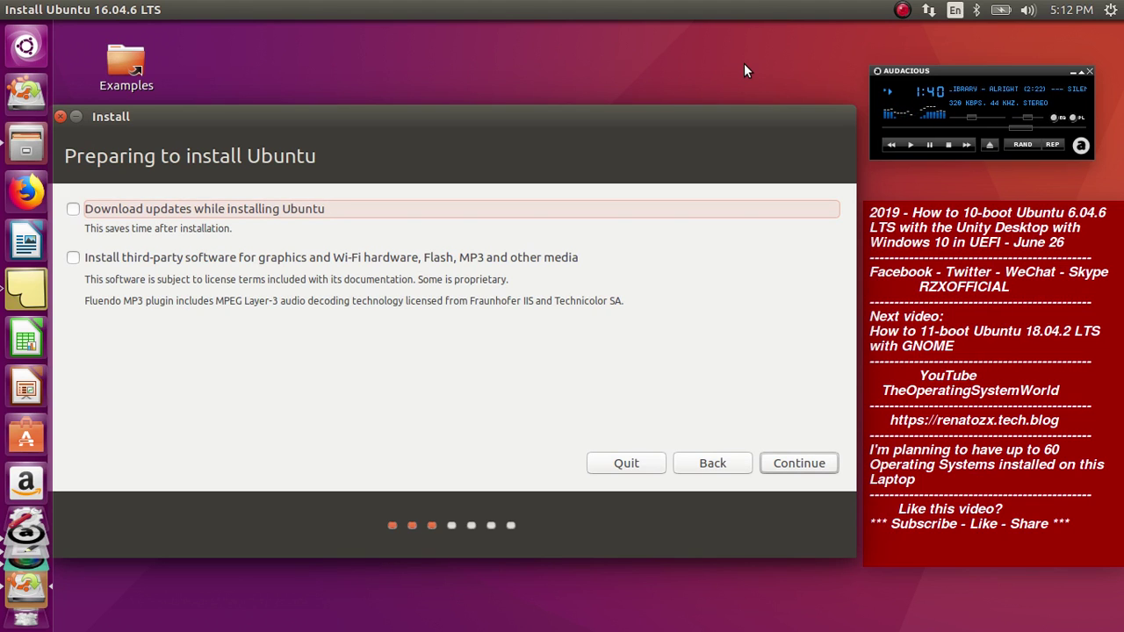
key("Print")
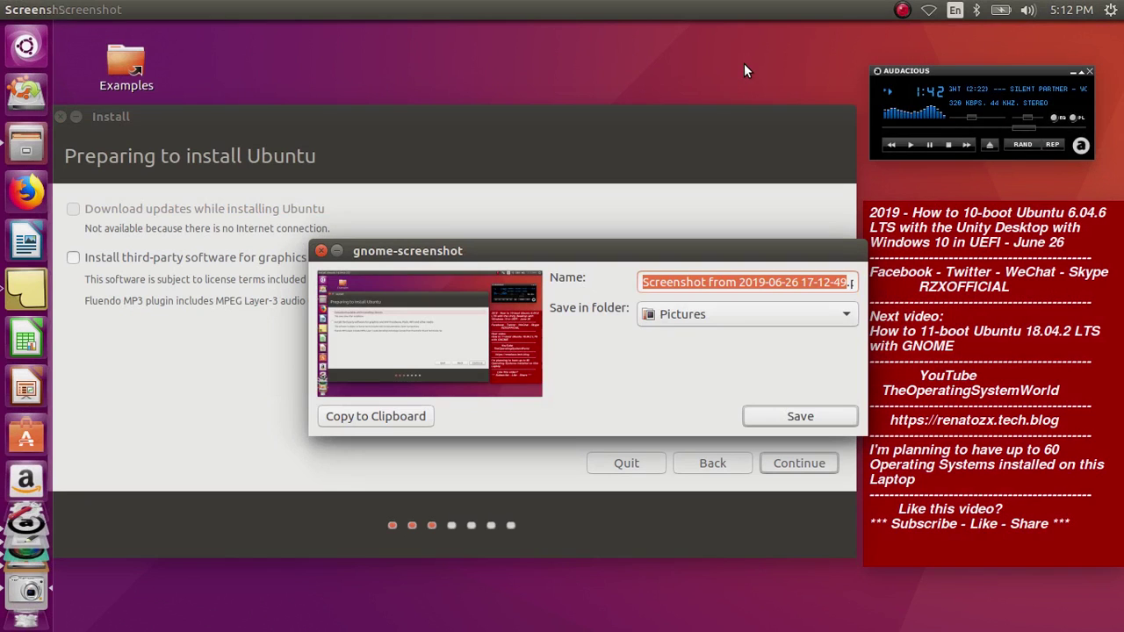
type("3.png")
key("Return")
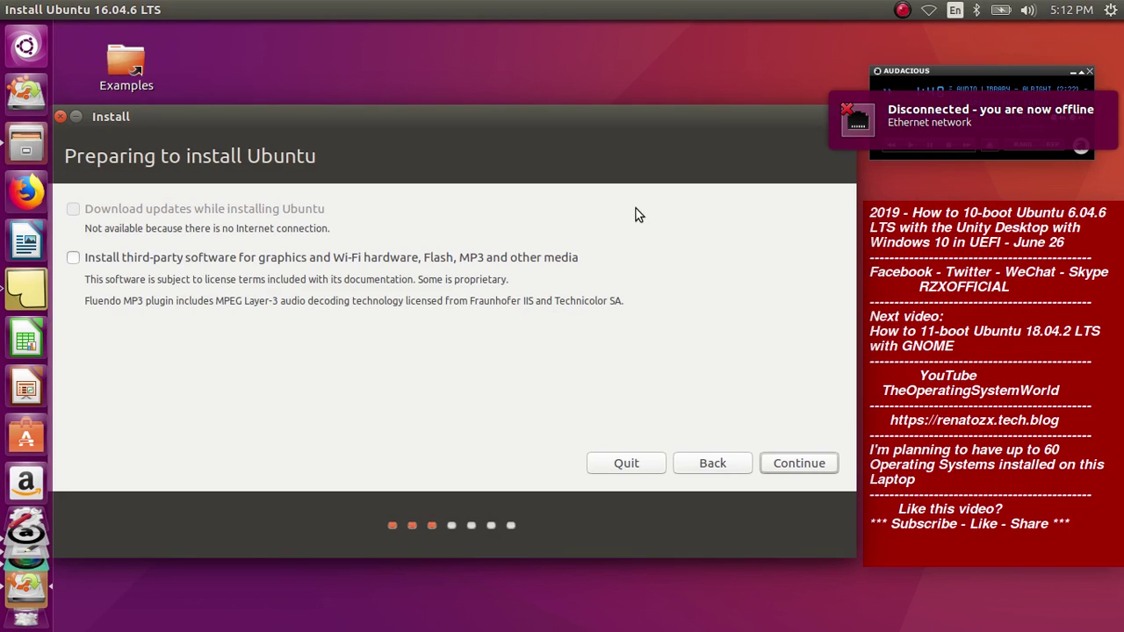
Proceed without updates or third-party software and save a screenshot of the screen as 4.png in Pictures
left_click(807, 465)
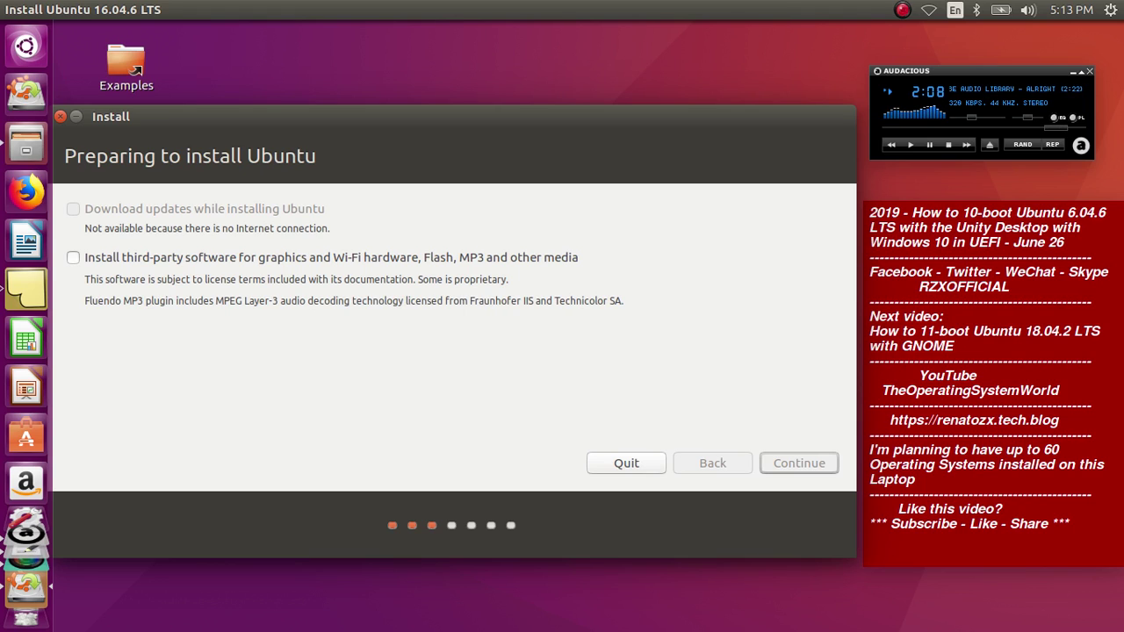
key("Print")
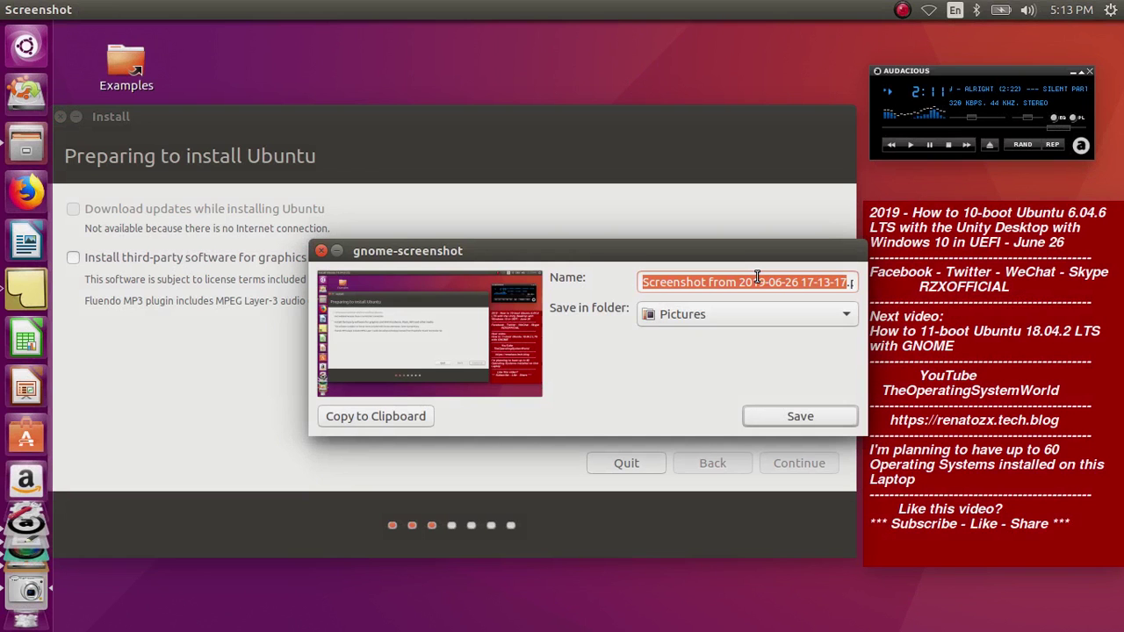
type("4")
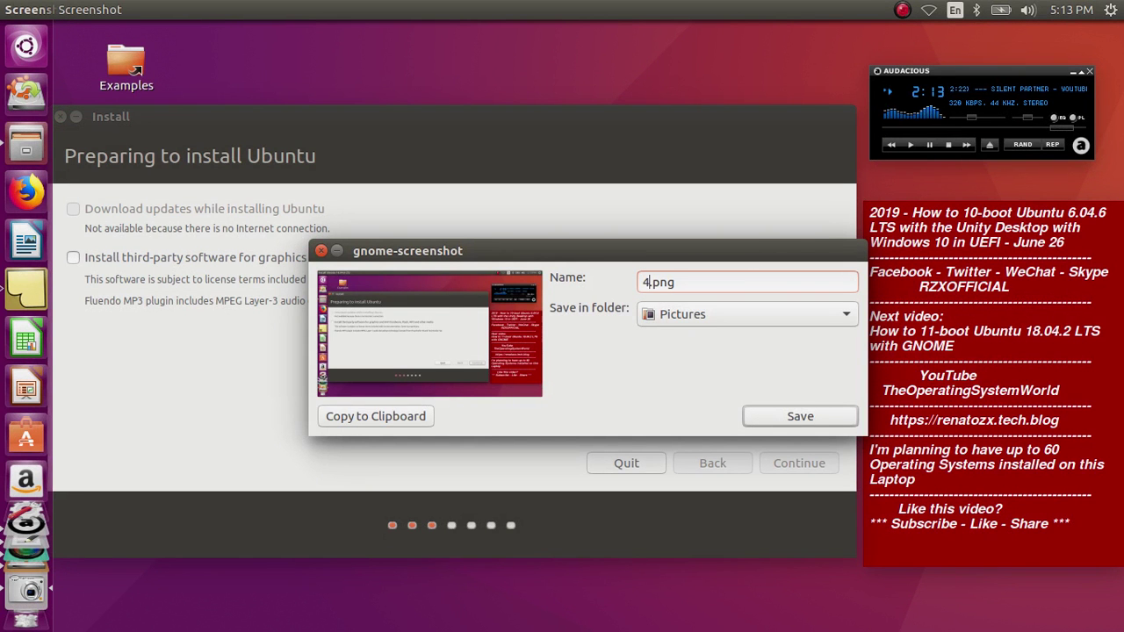
key("Return")
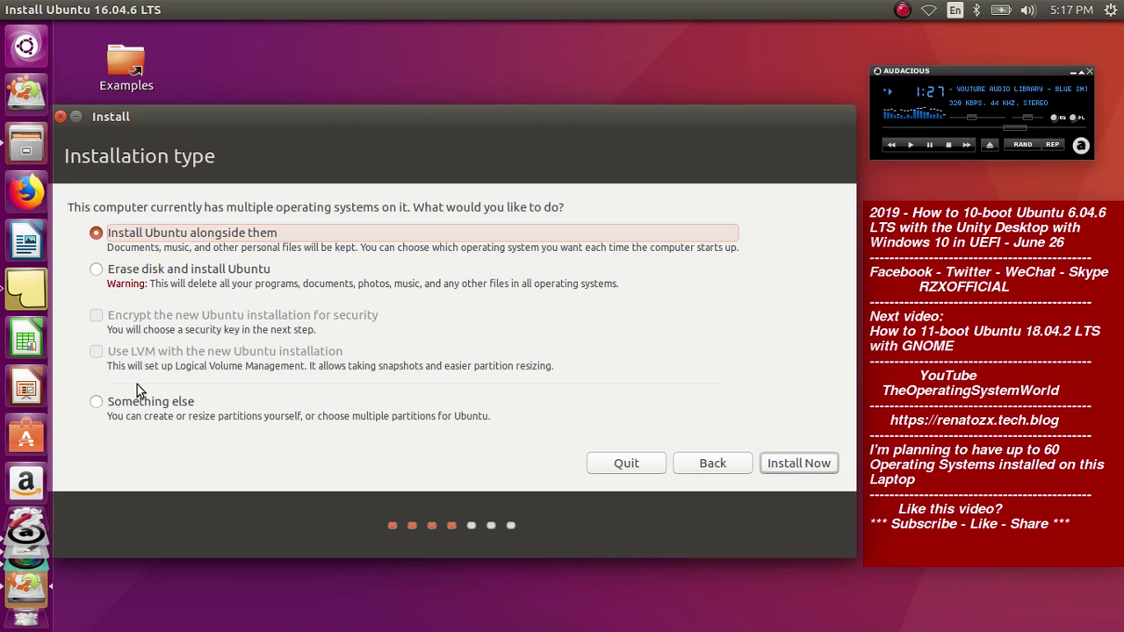
Choose Something else as the installation type and save a screenshot of the choice as 5.png in Pictures
left_click(96, 402)
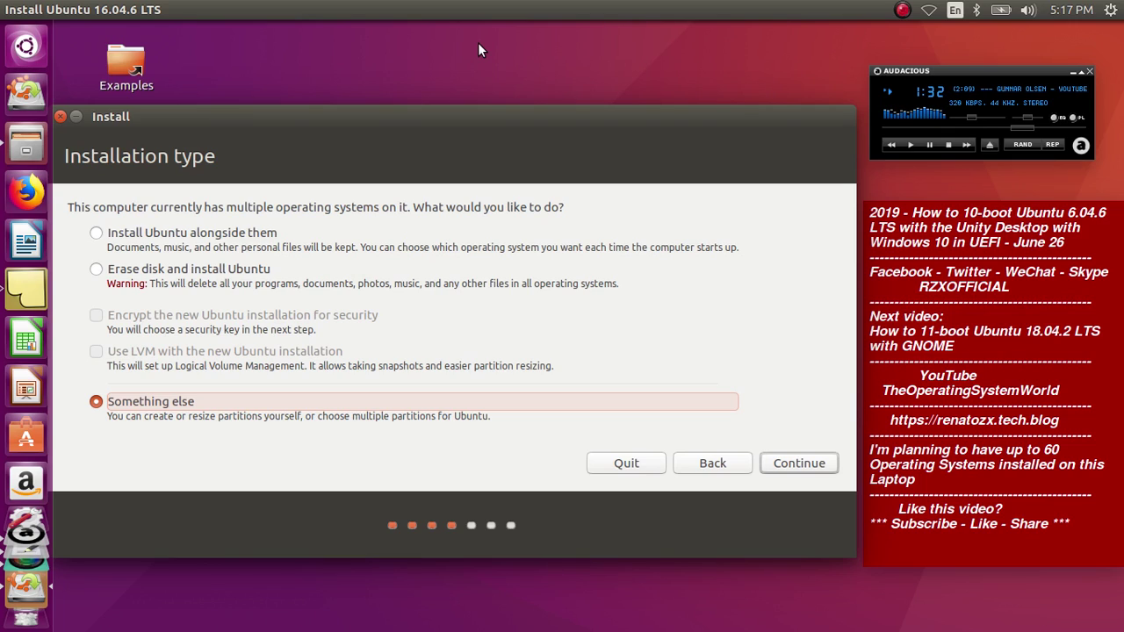
key("Print")
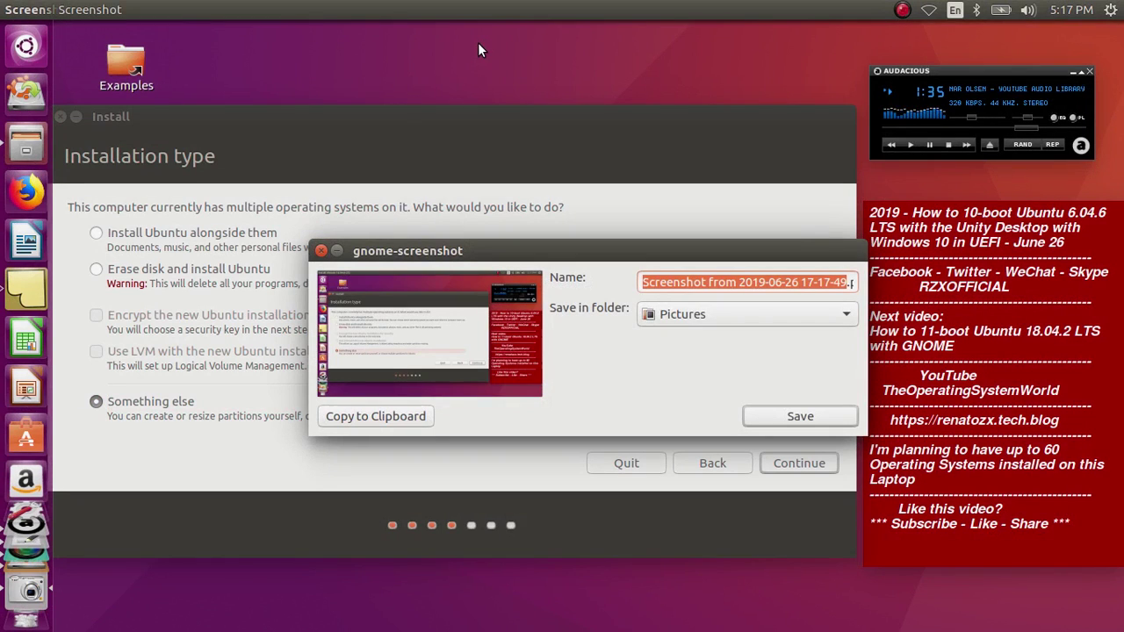
type("5")
key("Return")
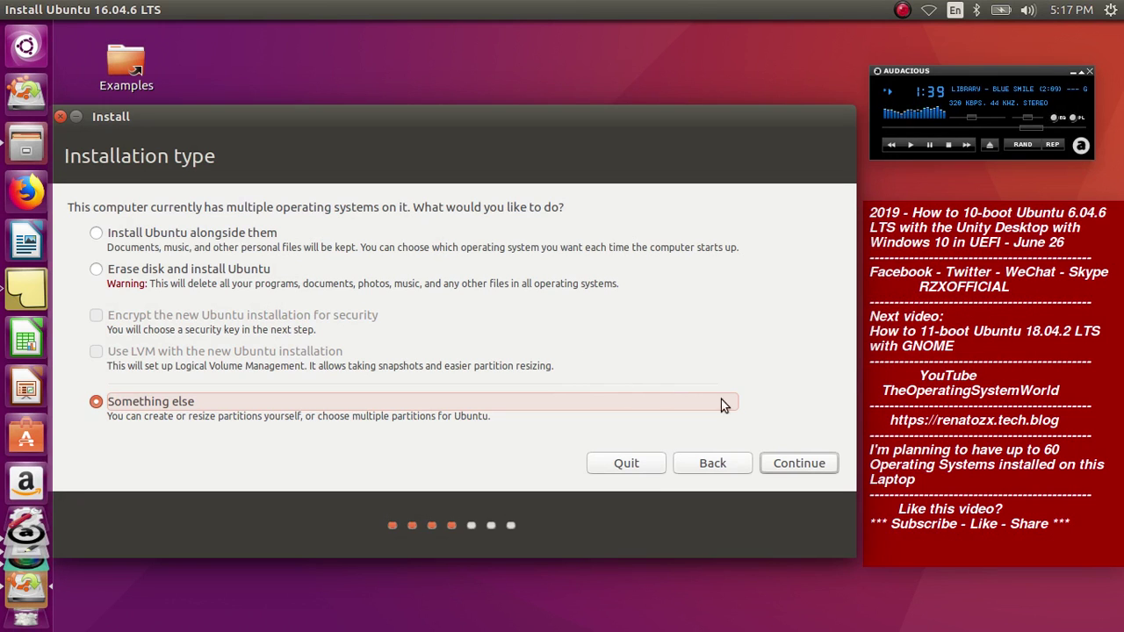
Proceed to manual partitioning and move the installer window clear of the sticky note and music player
left_click(809, 463)
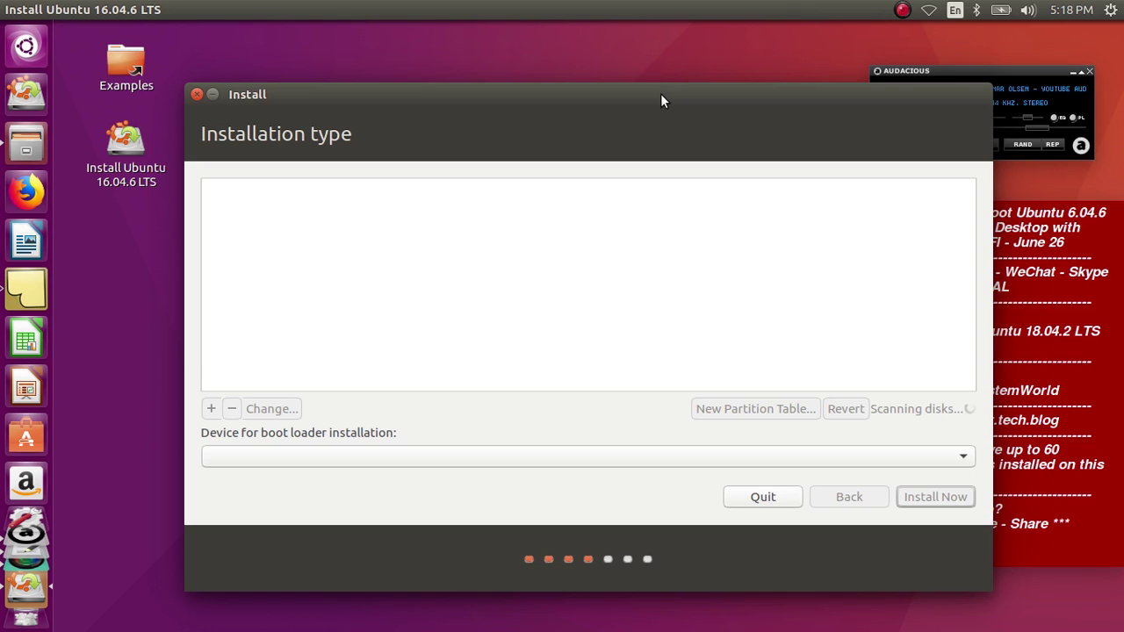
left_click_drag(661, 94, 529, 102)
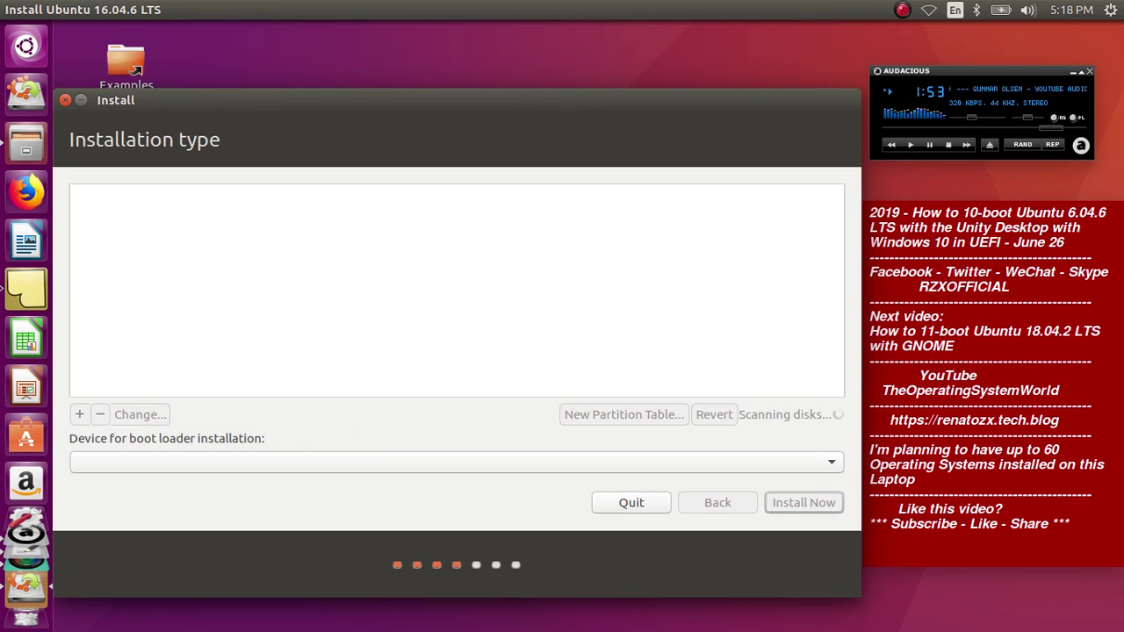
left_click_drag(505, 92, 483, 55)
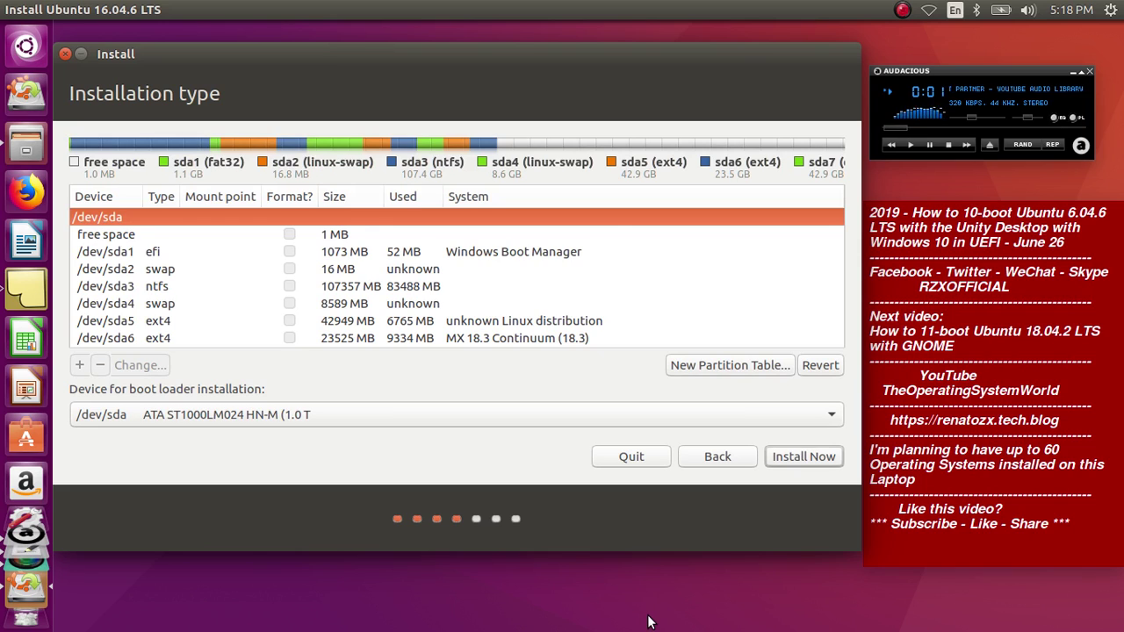
Capture the screen with the partition table and save it as 6.png in the Pictures folder
key("Print")
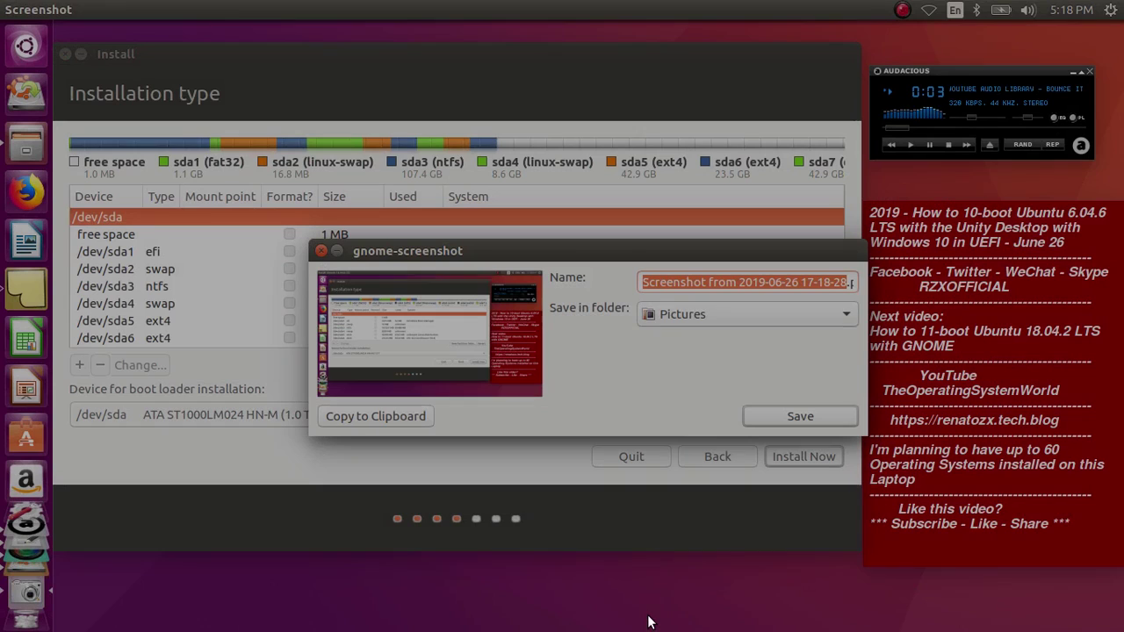
type("6.png")
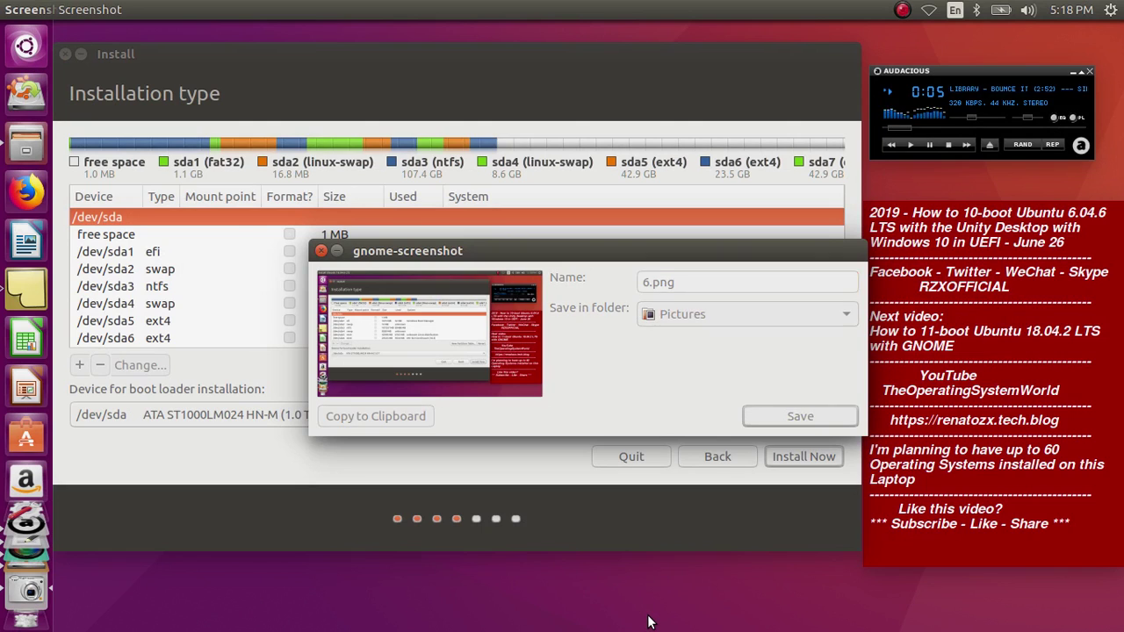
key("Return")
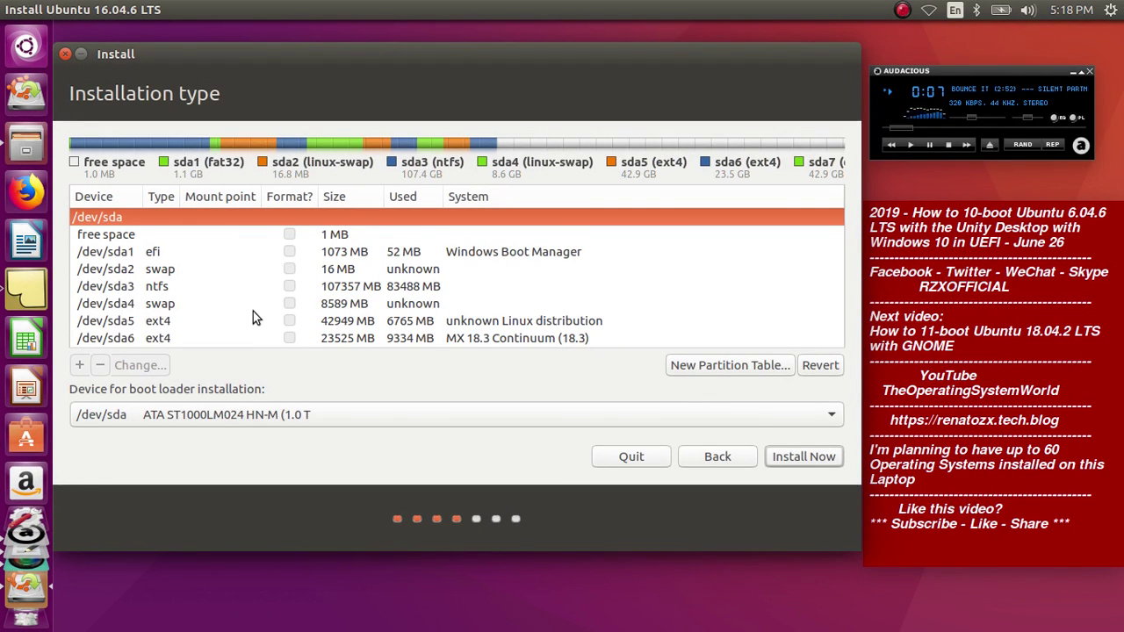
Select the free space after /dev/sda12 and save a screenshot of that selection as 7.png in Pictures
left_click(197, 252)
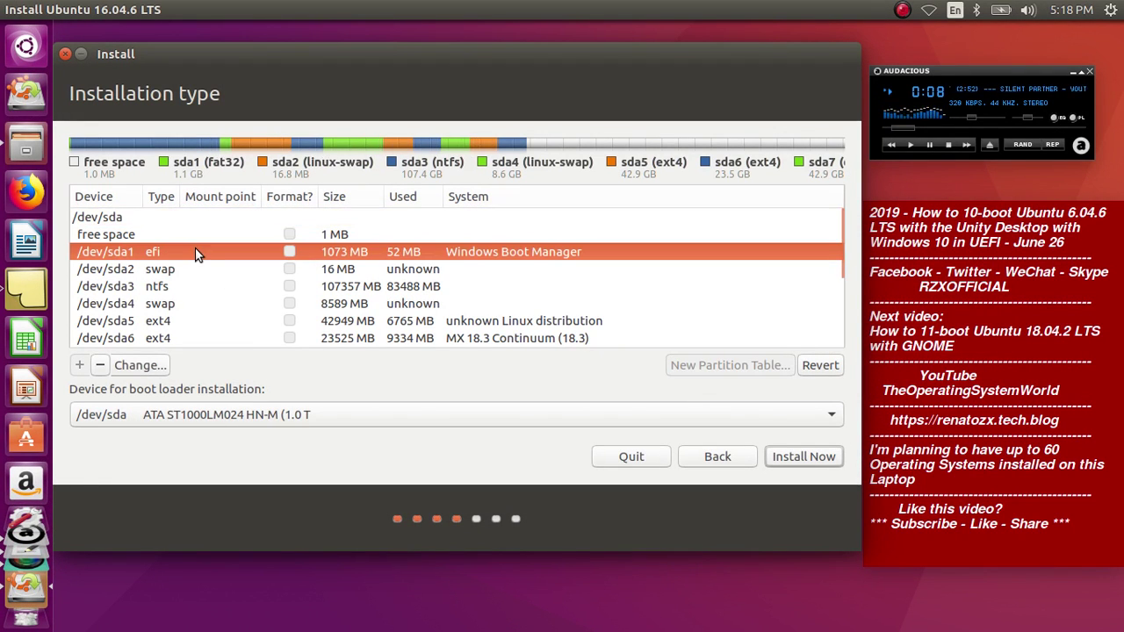
left_click(272, 276)
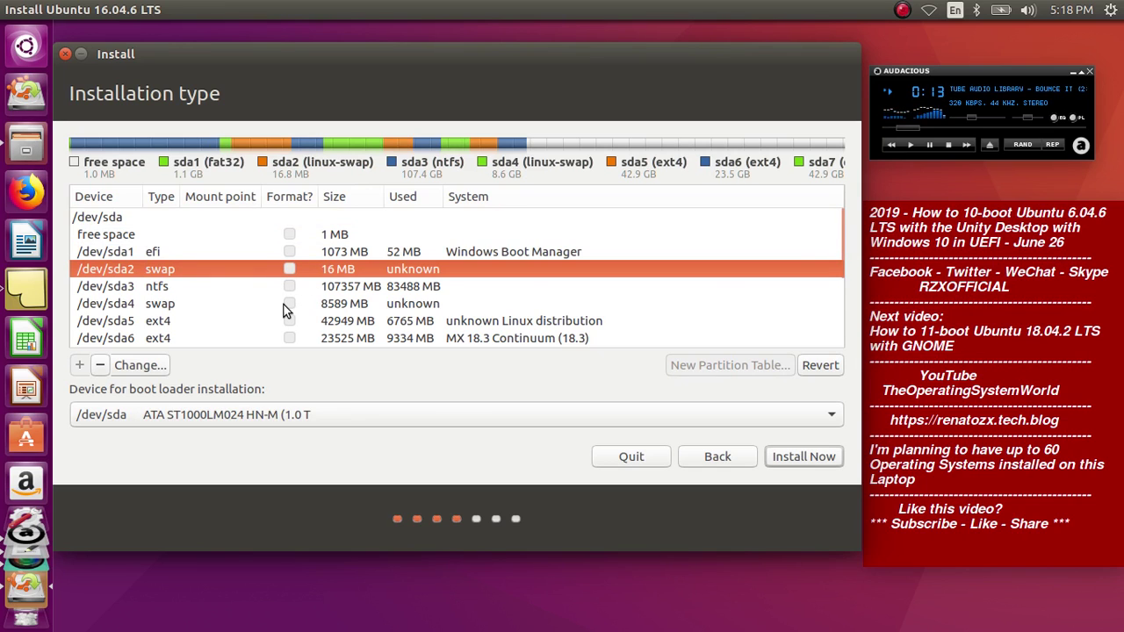
scroll(283, 309, "down", 1)
left_click(275, 285)
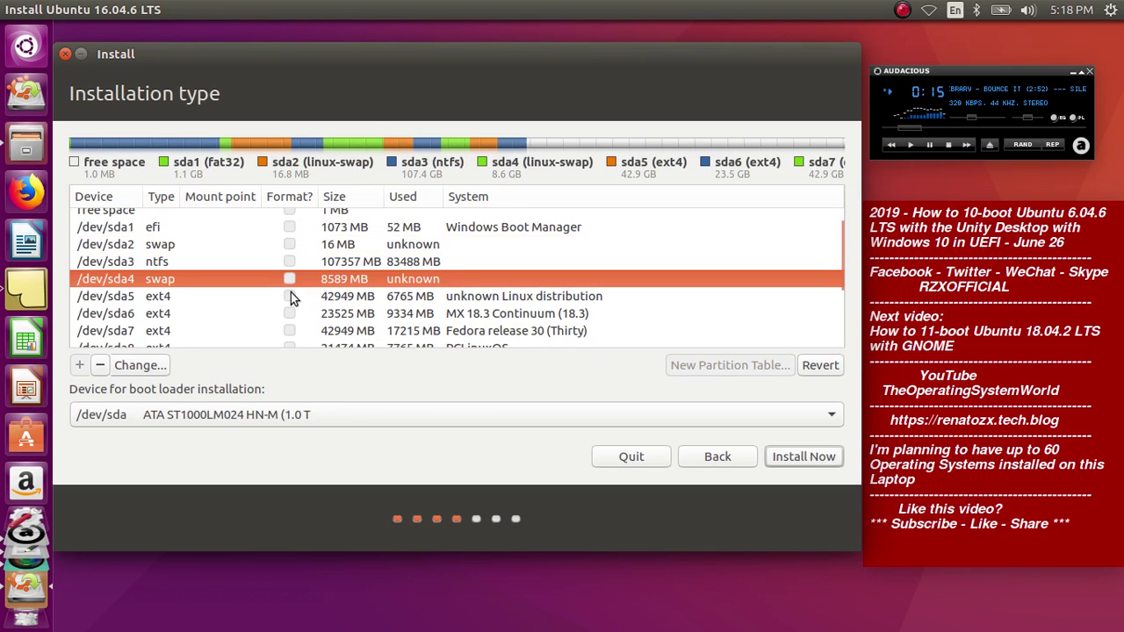
scroll(291, 292, "down", 4)
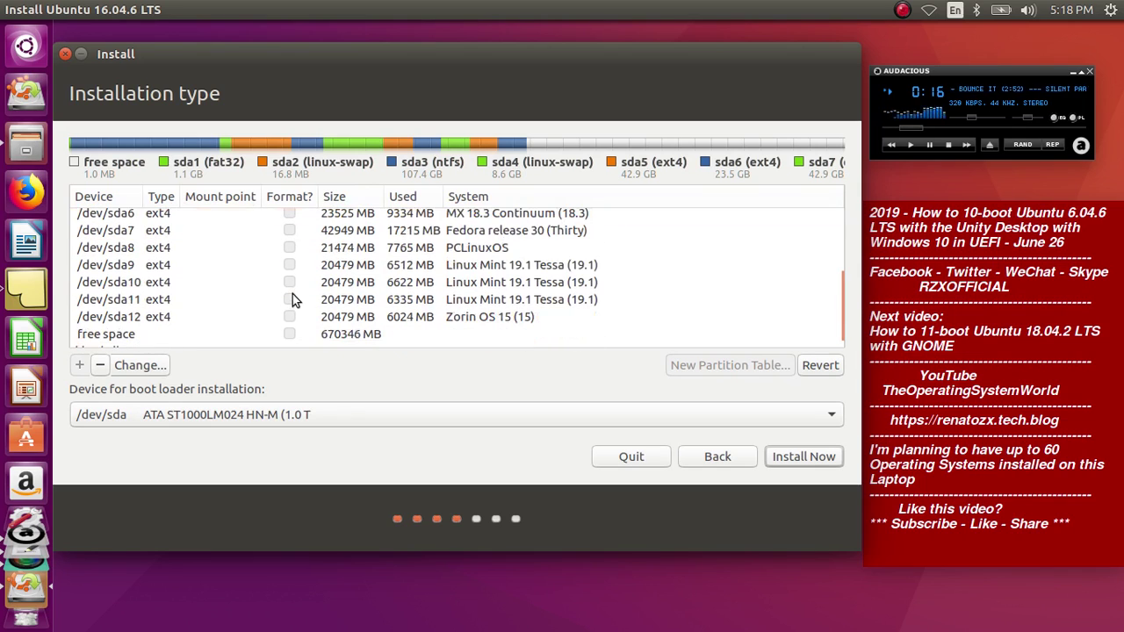
left_click(145, 335)
scroll(280, 336, "down", 1)
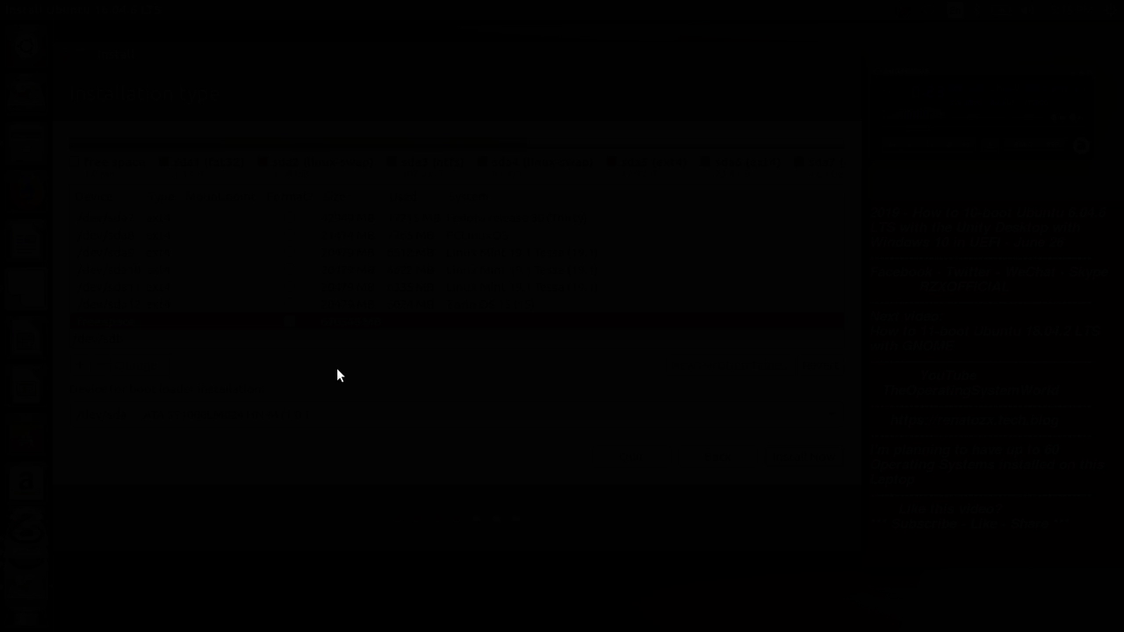
key("Print")
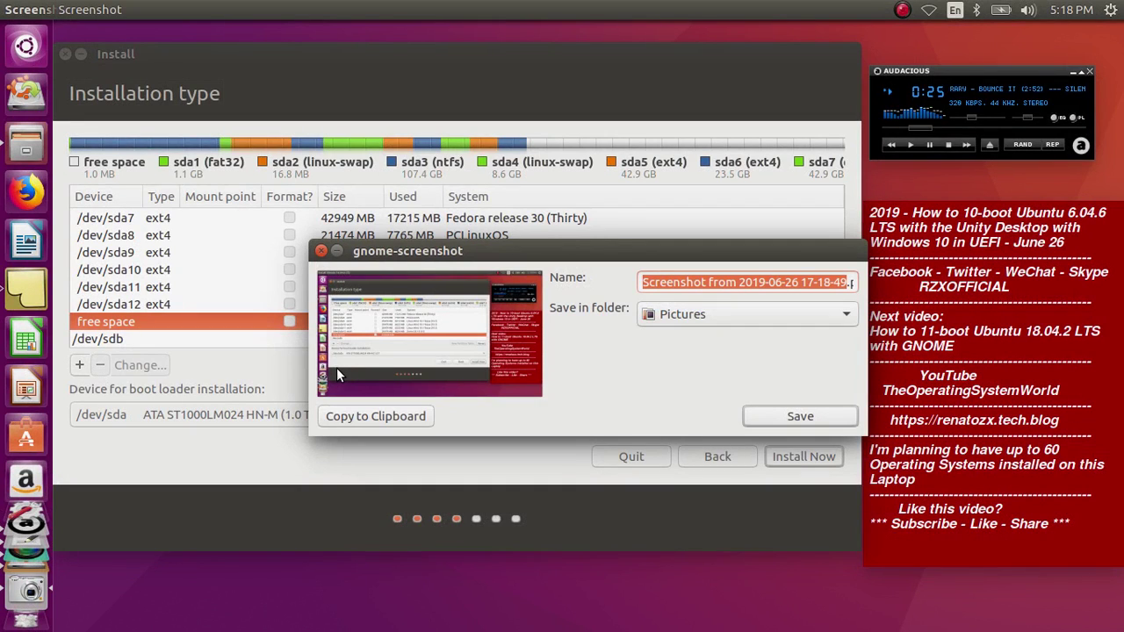
type("7.png")
key("Return")
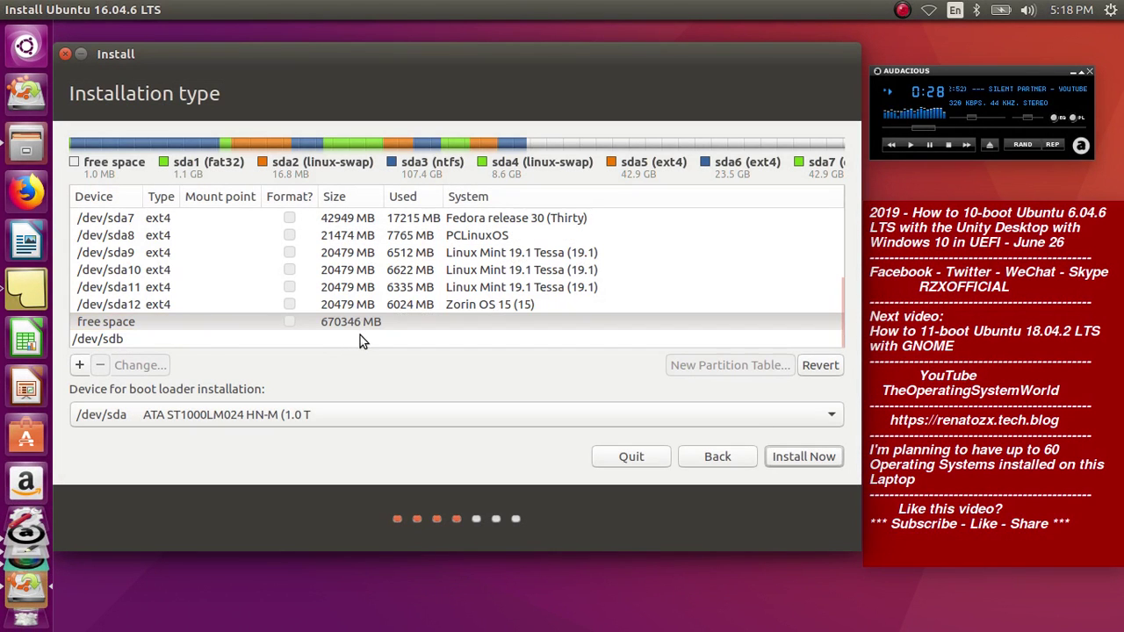
left_click(359, 323)
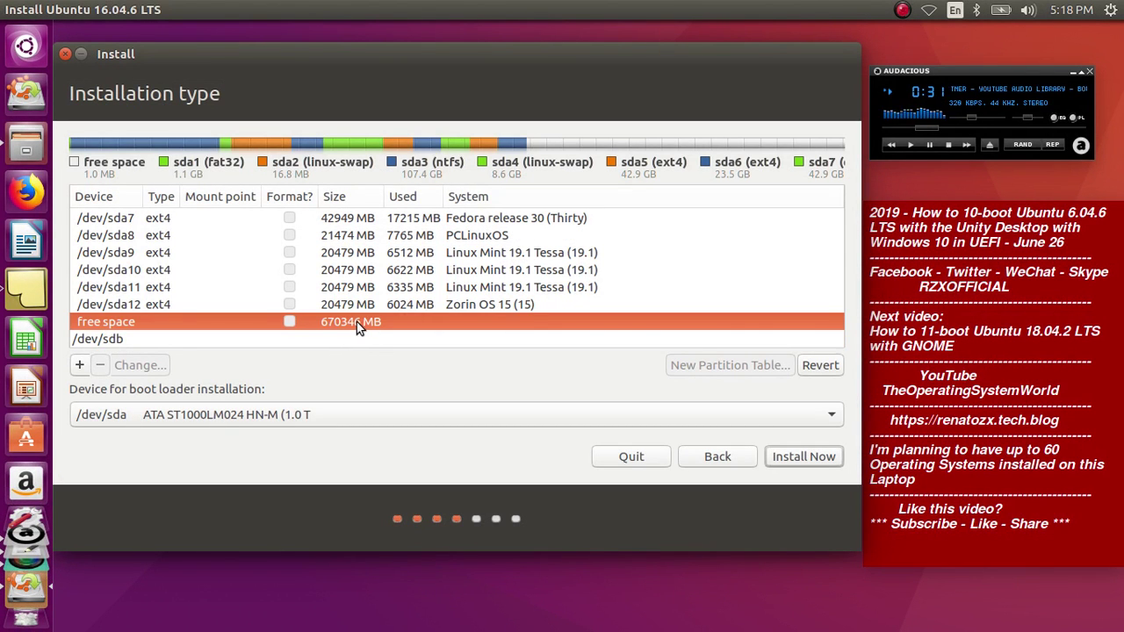
Define a new primary partition of 20480 MB in the free space after /dev/sda12, using Ext4 journaling with mount point /
double_click(357, 321)
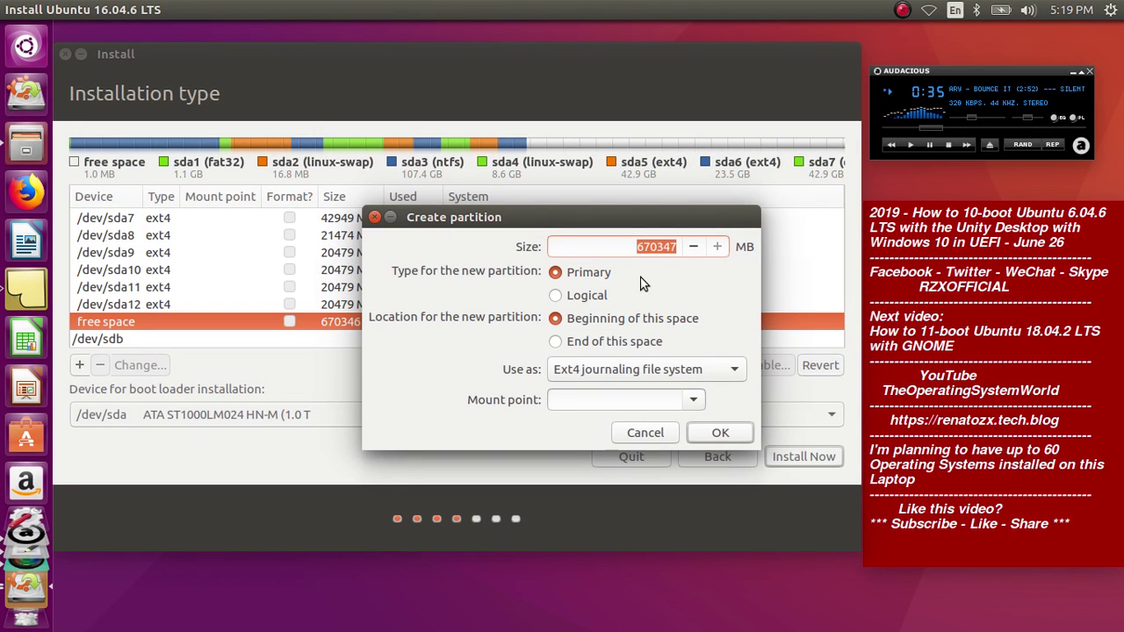
type("20480")
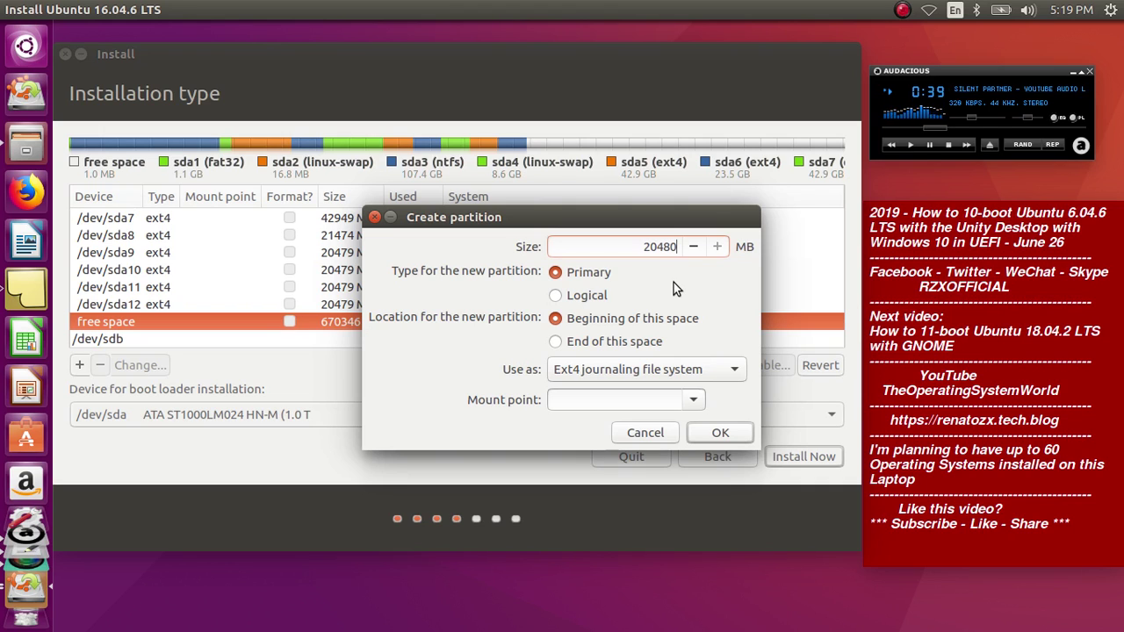
left_click(694, 400)
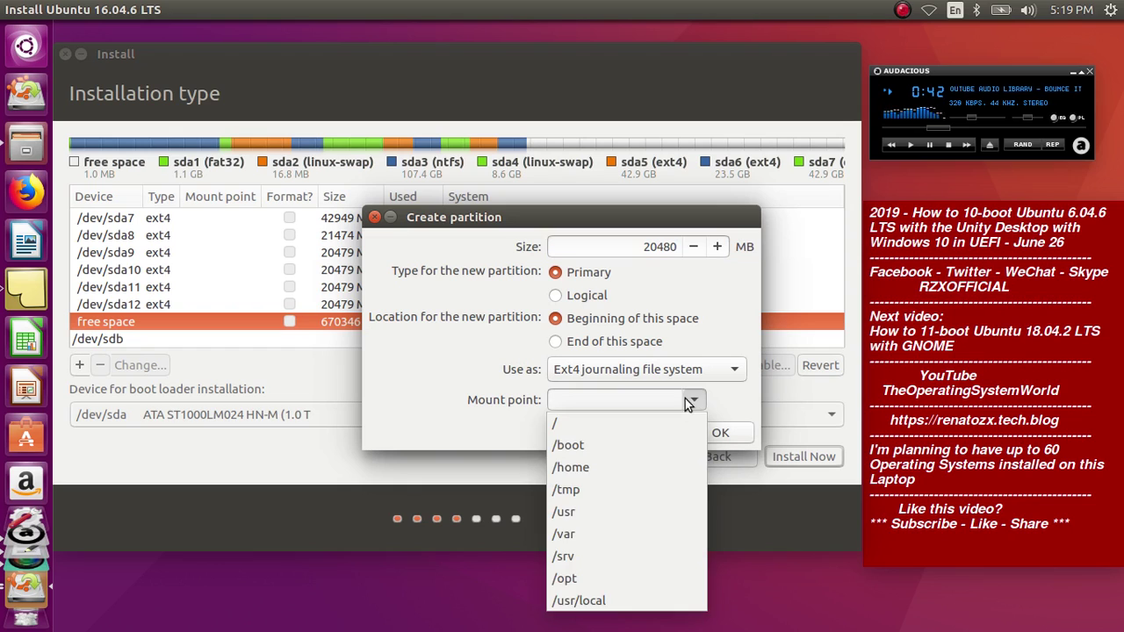
left_click(637, 426)
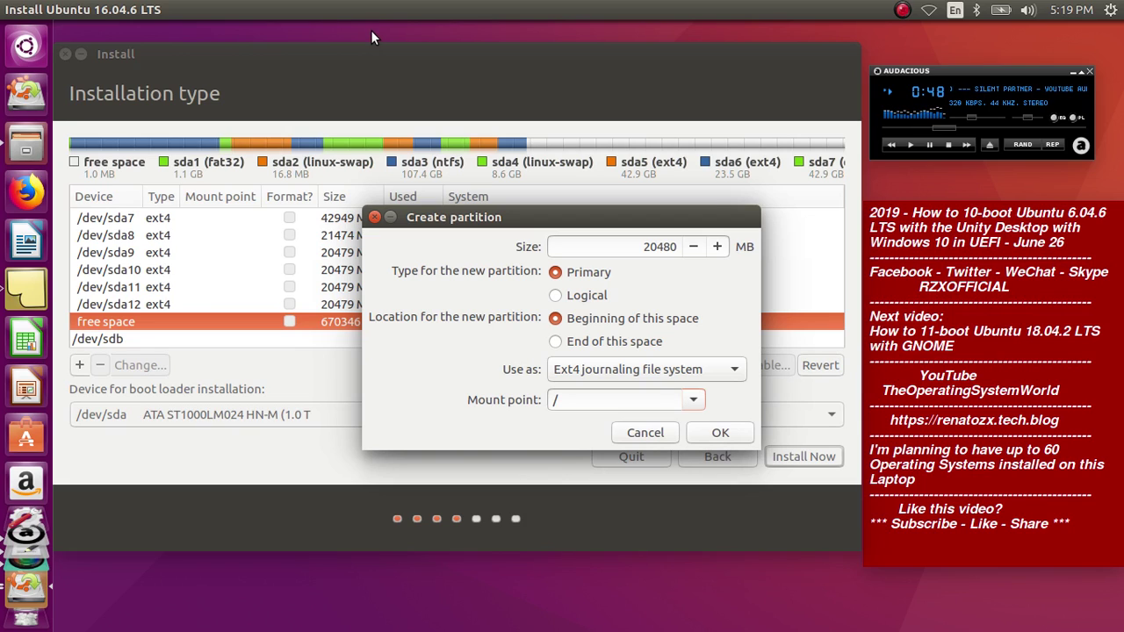
Save a screenshot of the new partition's settings as 8.png in Pictures and create the partition
key("Print")
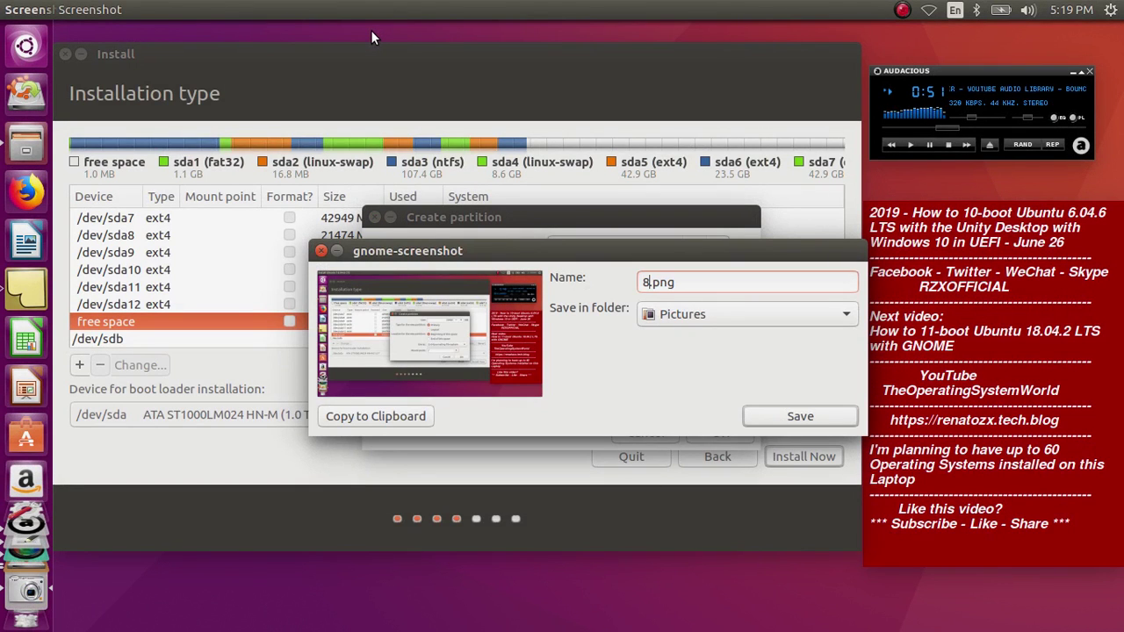
key("Return")
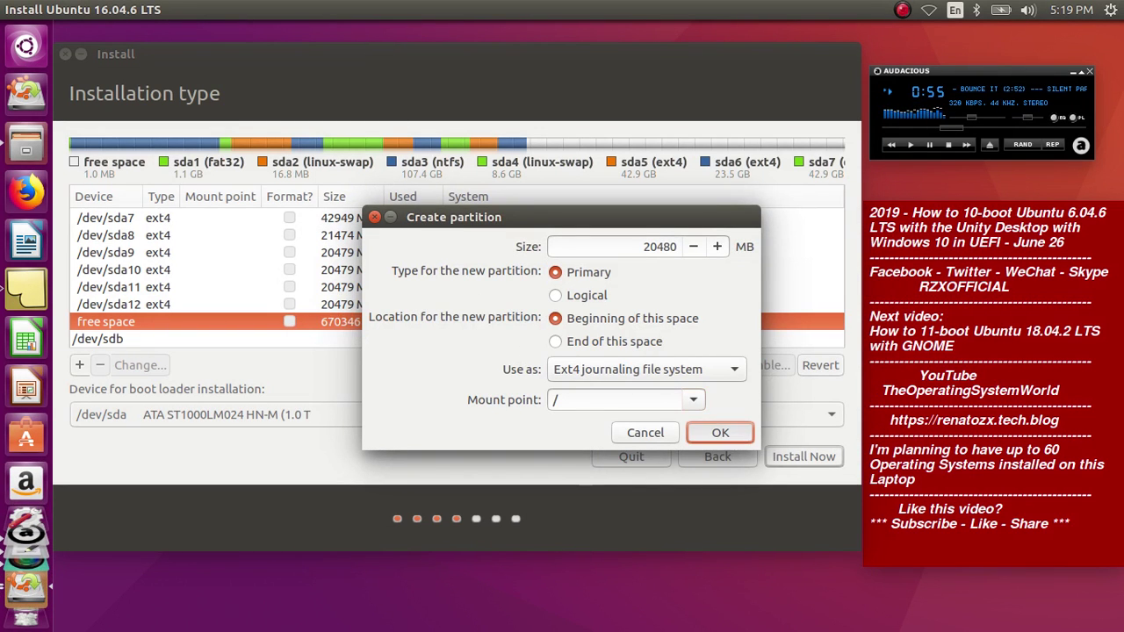
left_click(720, 431)
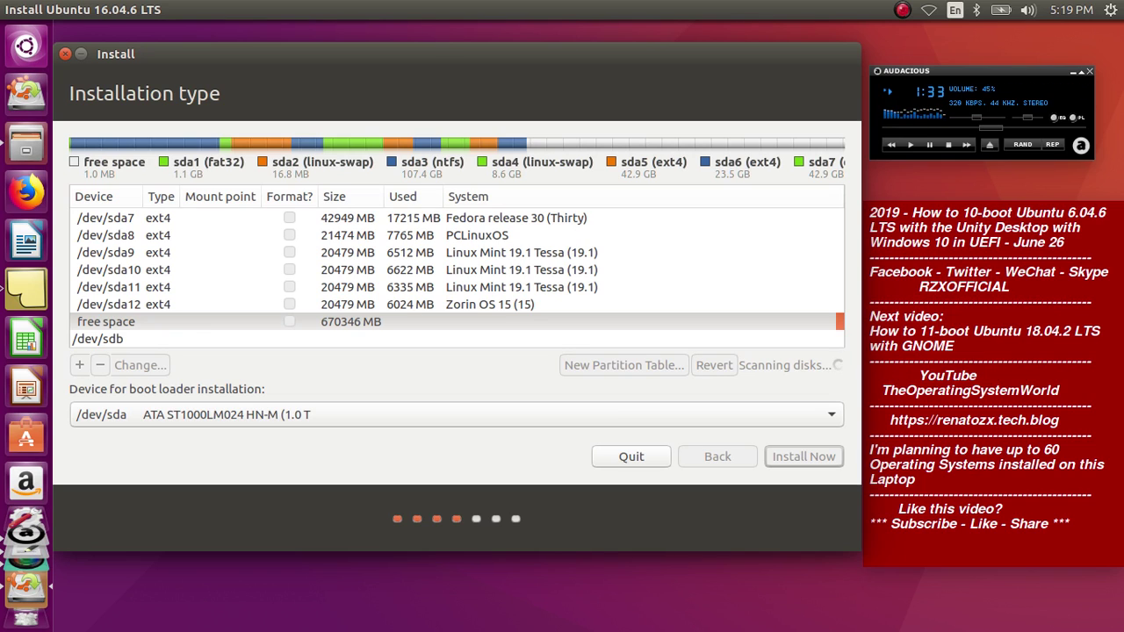
key("XF86AudioRaiseVolume")
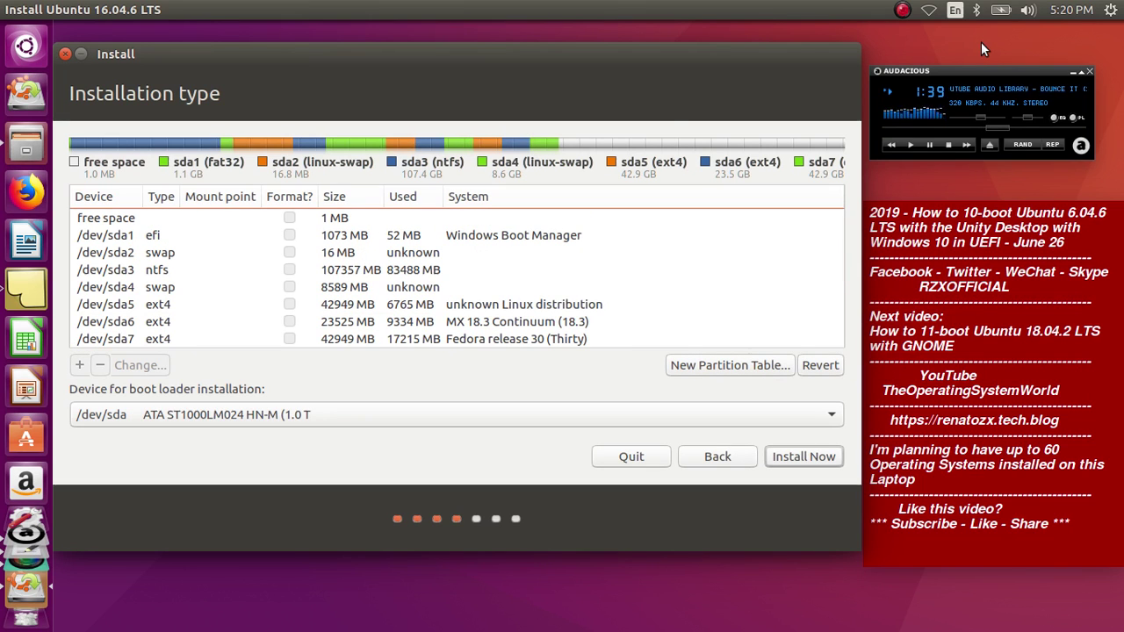
Select the new /dev/sda13 partition in the table and save a screenshot of it as 9.png in Pictures
scroll(422, 300, "down", 5)
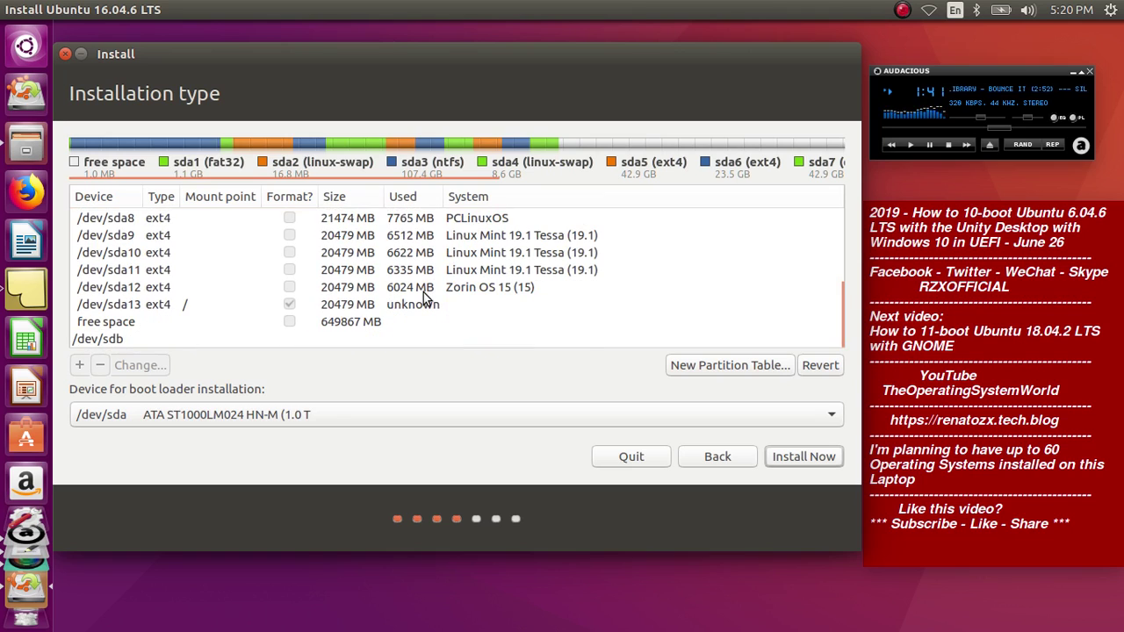
left_click(420, 305)
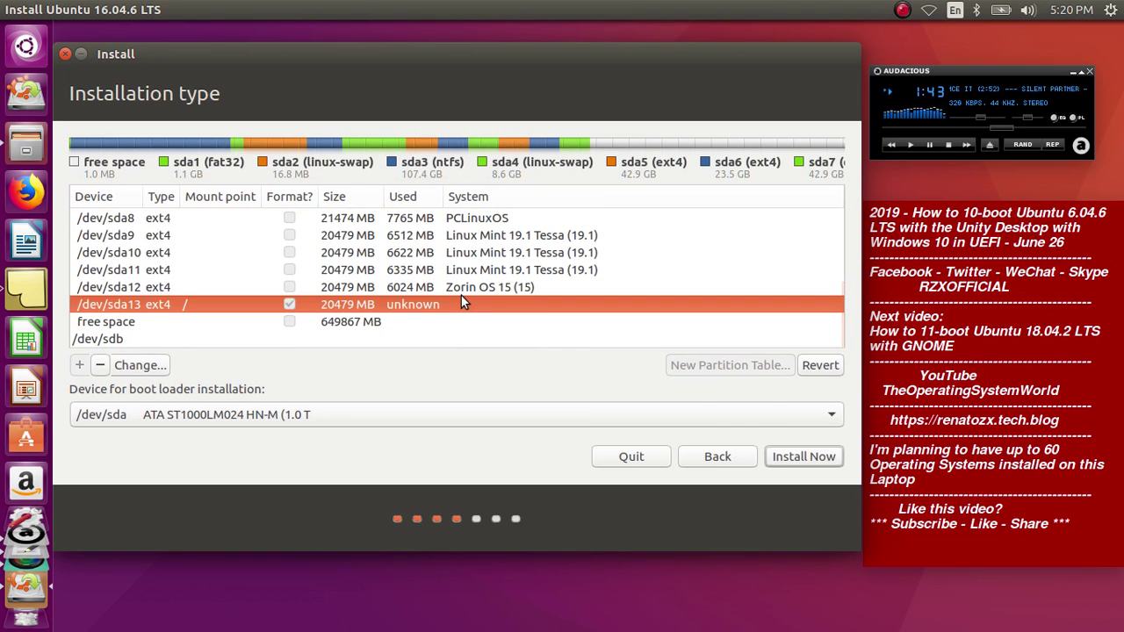
scroll(1027, 89, "down", 2)
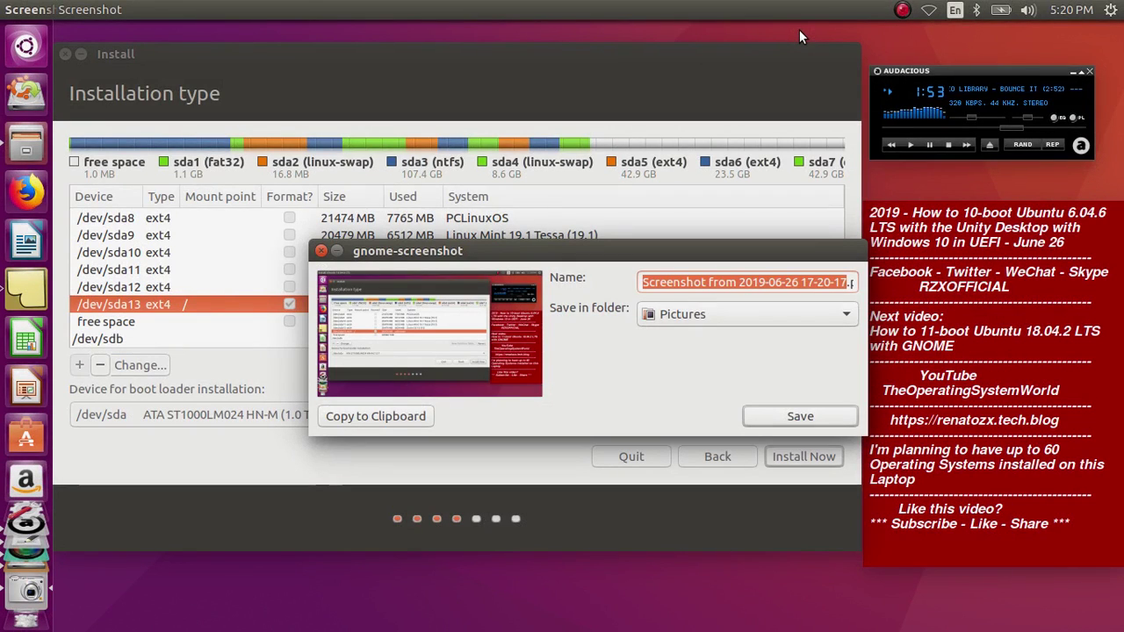
type("9.png")
key("Return")
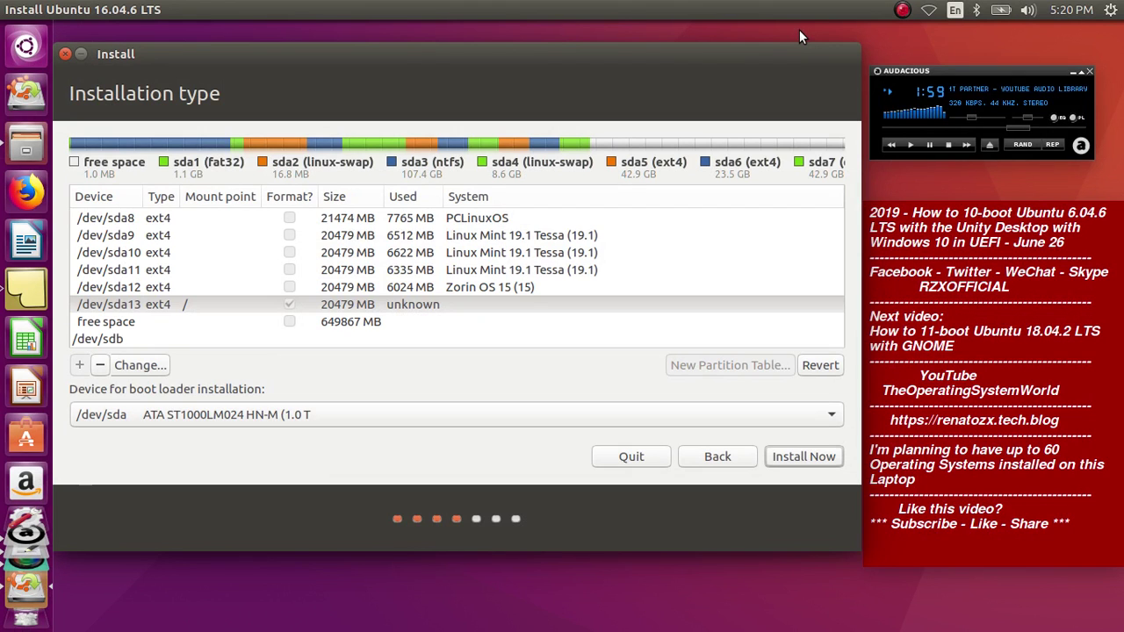
Start the installation with /dev/sda13 selected and save a screenshot of the disk-changes confirmation as 10.png in Pictures
left_click(328, 306)
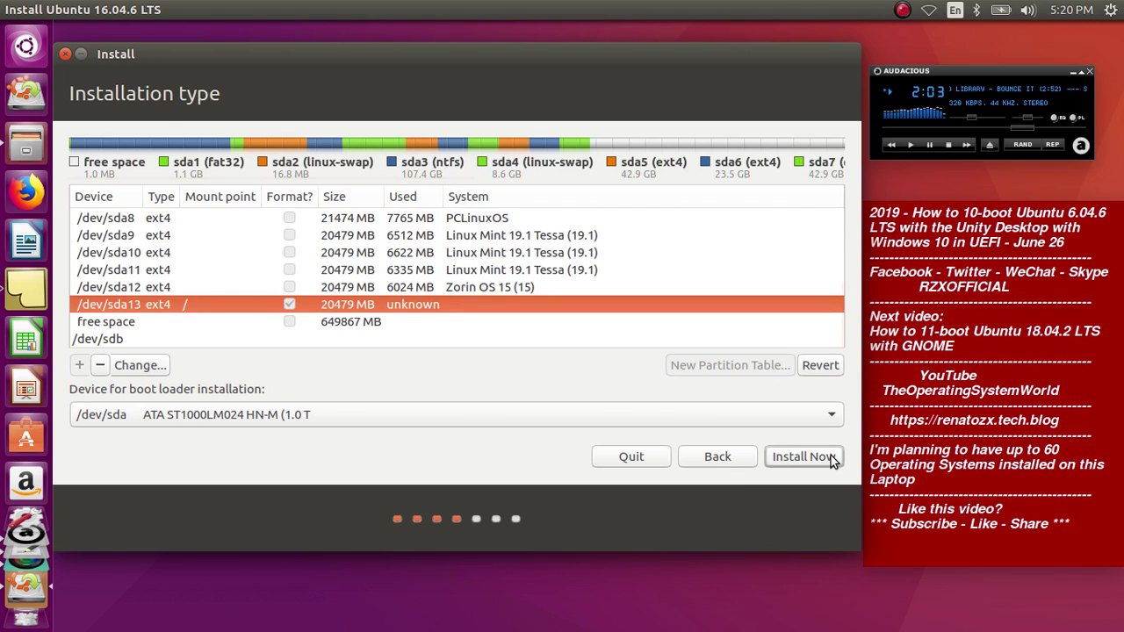
left_click(803, 457)
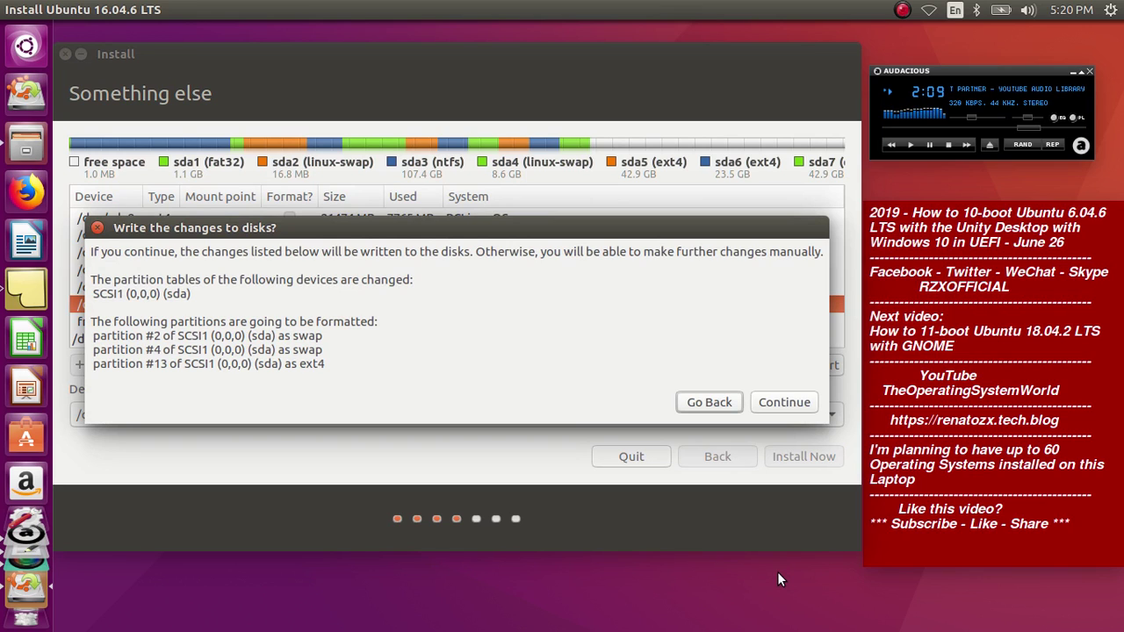
key("Print")
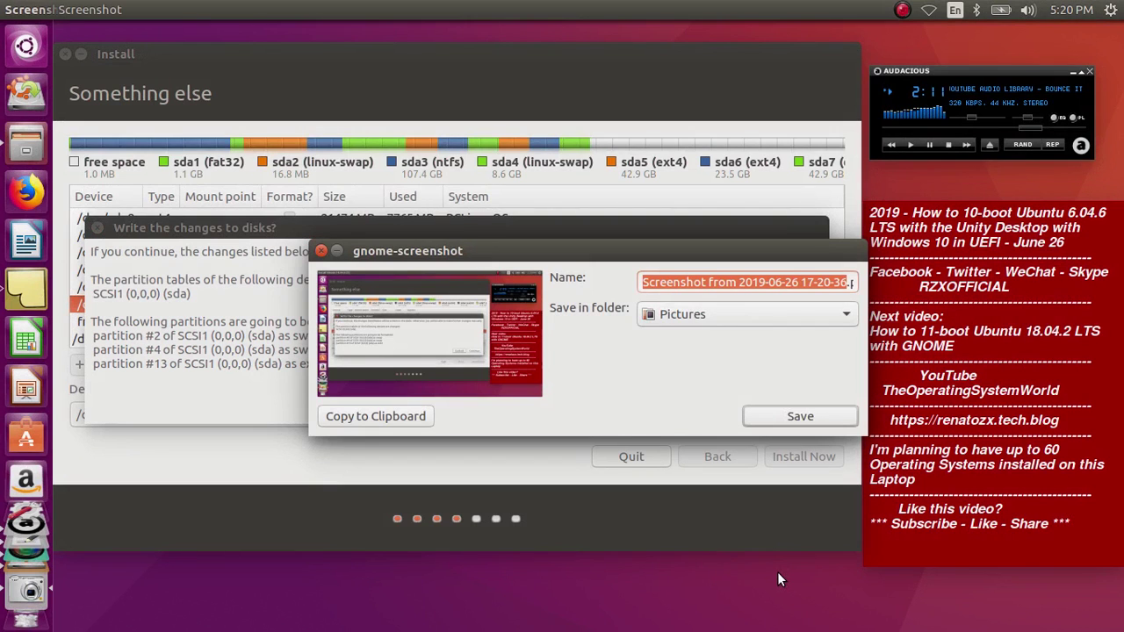
type("10.png")
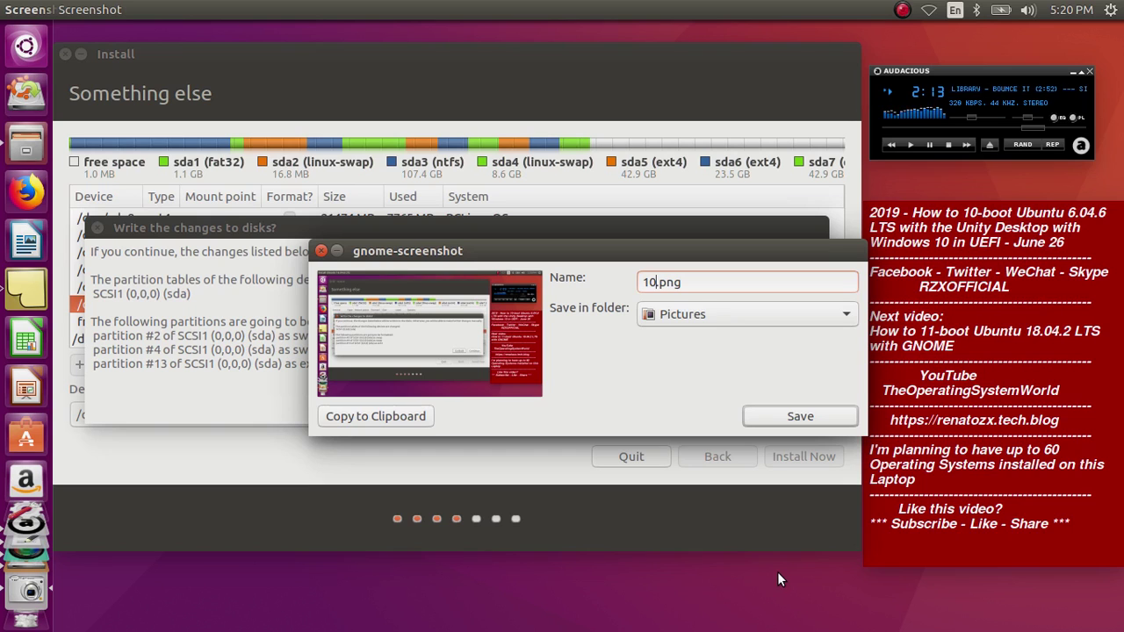
key("Return")
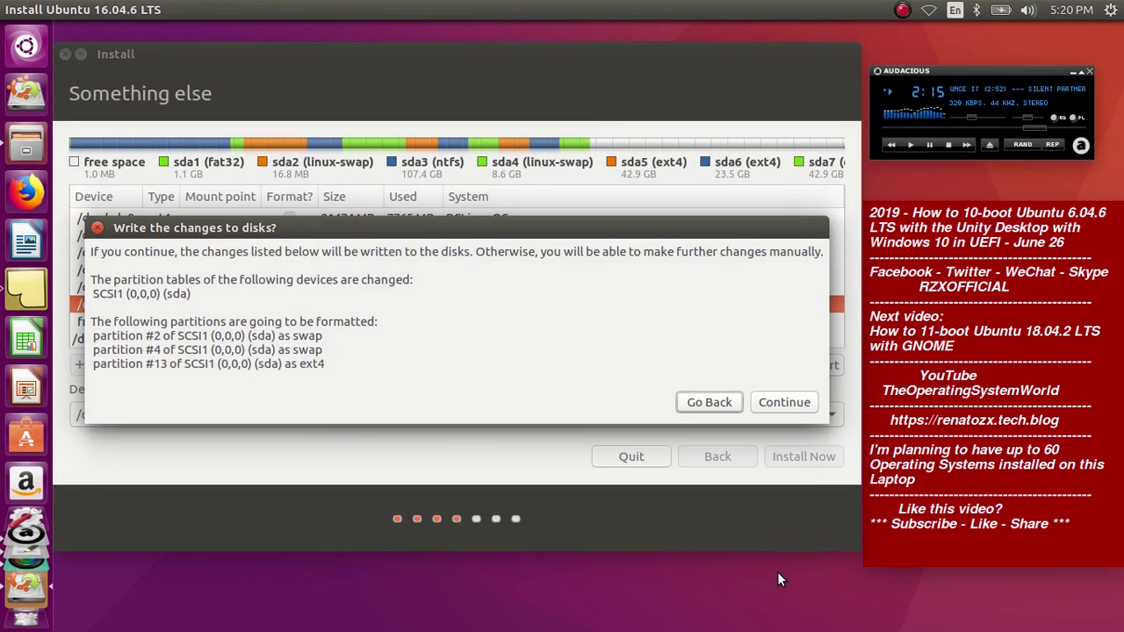
Confirm writing the changes to the disks and save a screenshot of the location page as 11.png in Pictures
left_click(784, 402)
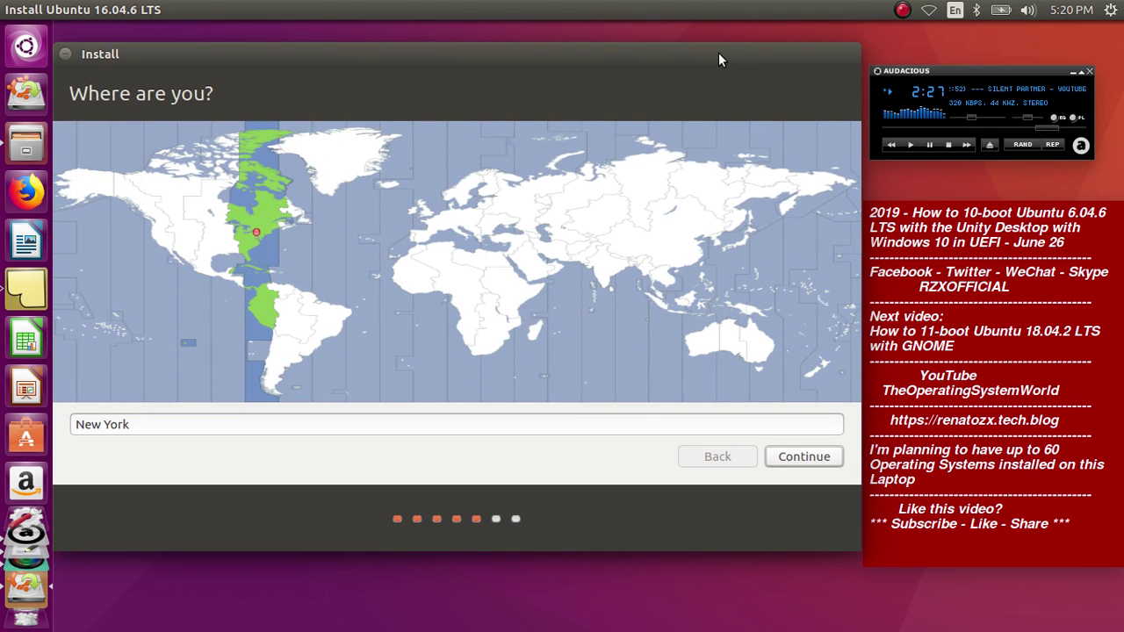
key("Print")
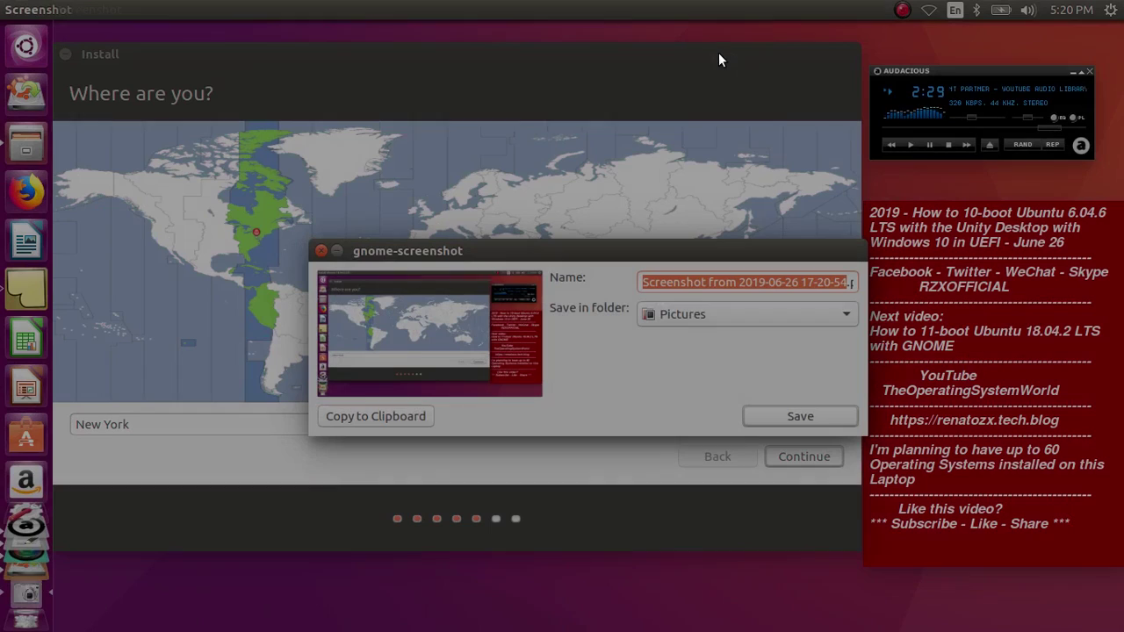
type("11.png")
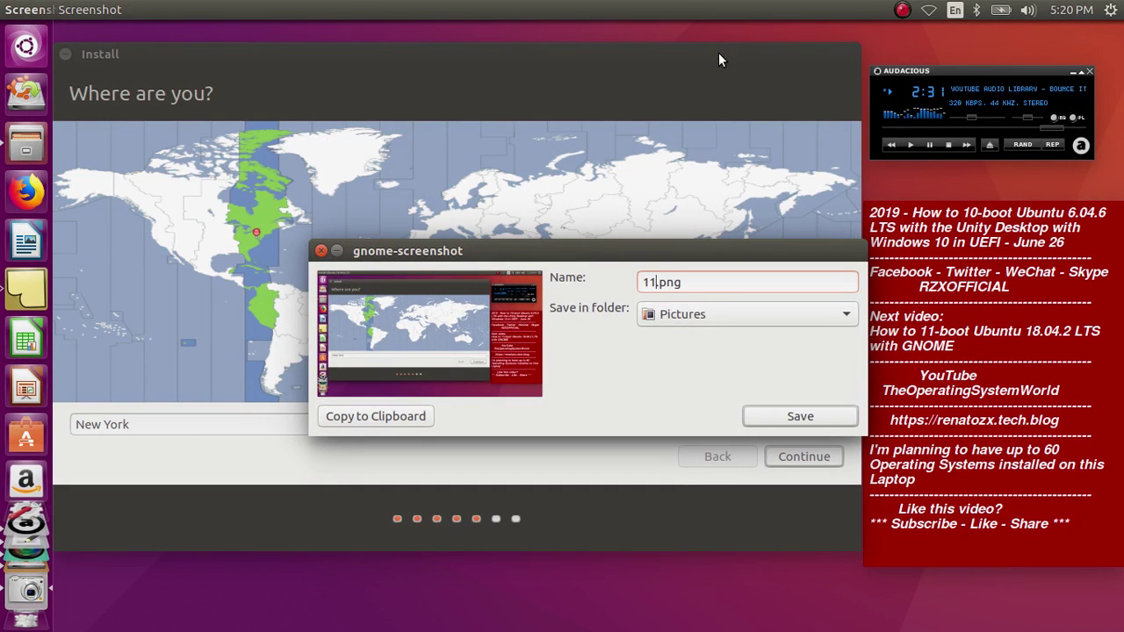
key("Return")
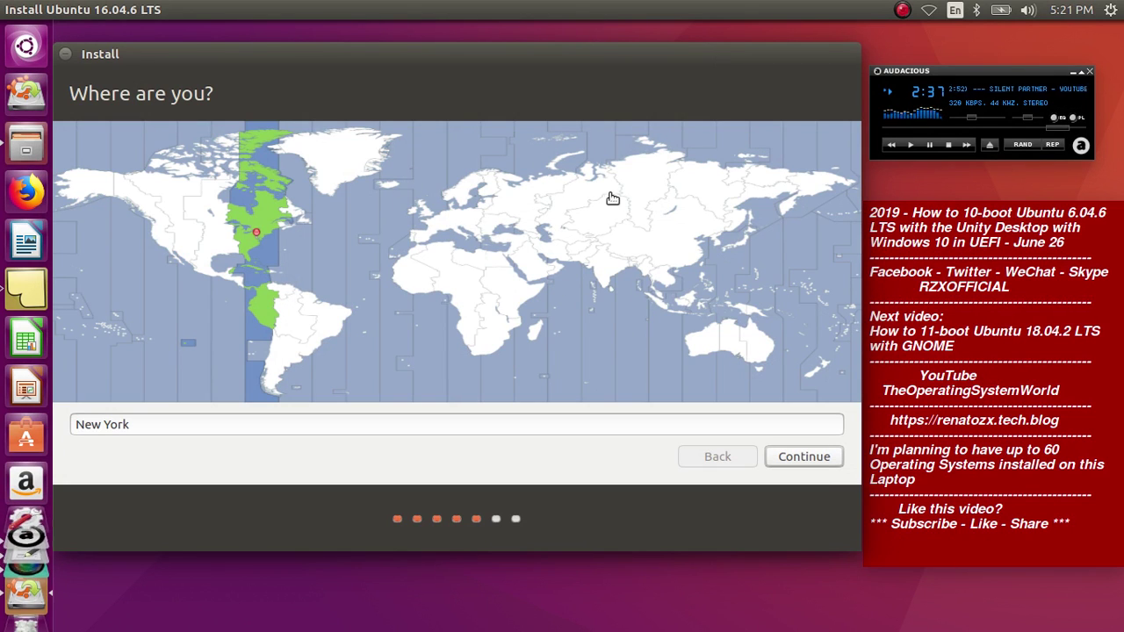
Accept New York as the location and enter the computer's name on the user details page
left_click(829, 456)
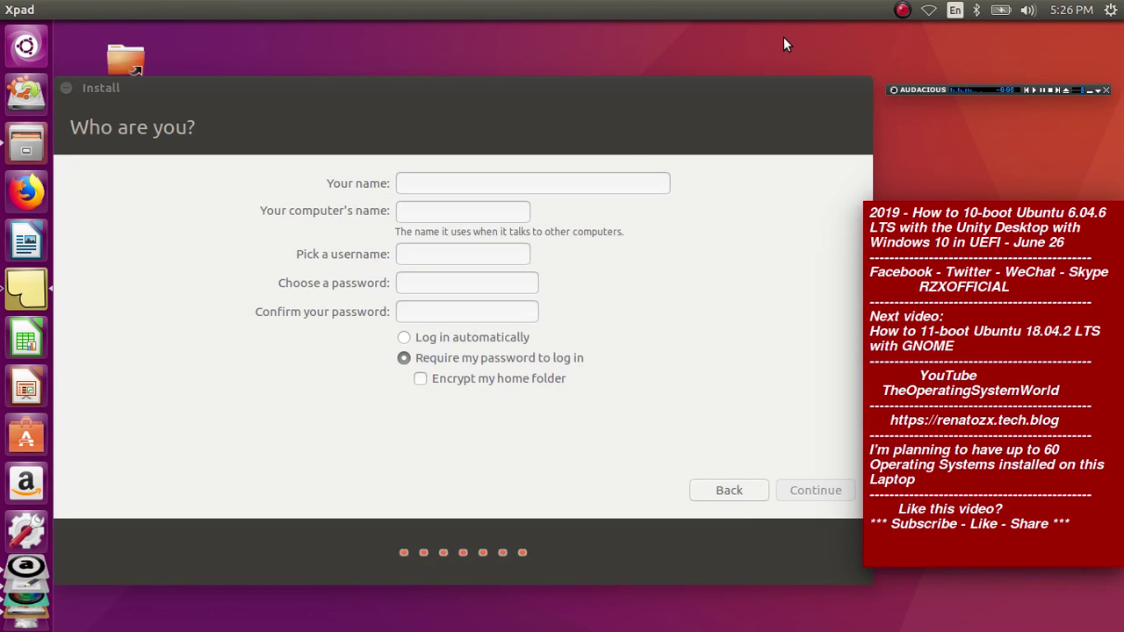
left_click(462, 211)
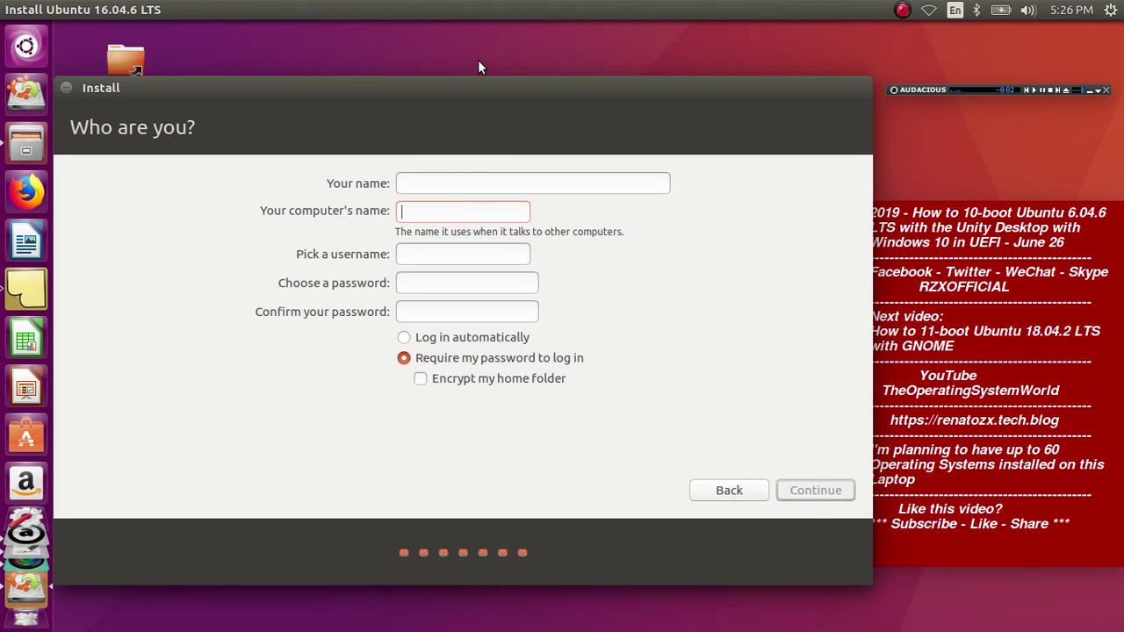
type("PCq")
left_click(903, 9)
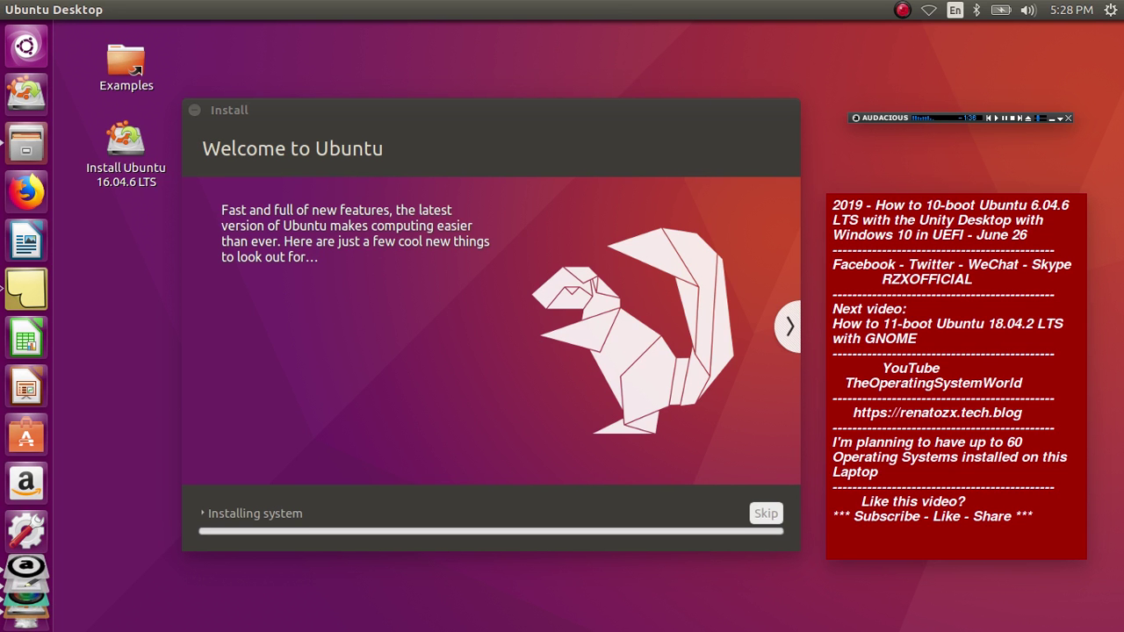
Capture the Welcome to Ubuntu installation slide and save the screenshot as 13.png in the Pictures folder
key("Print")
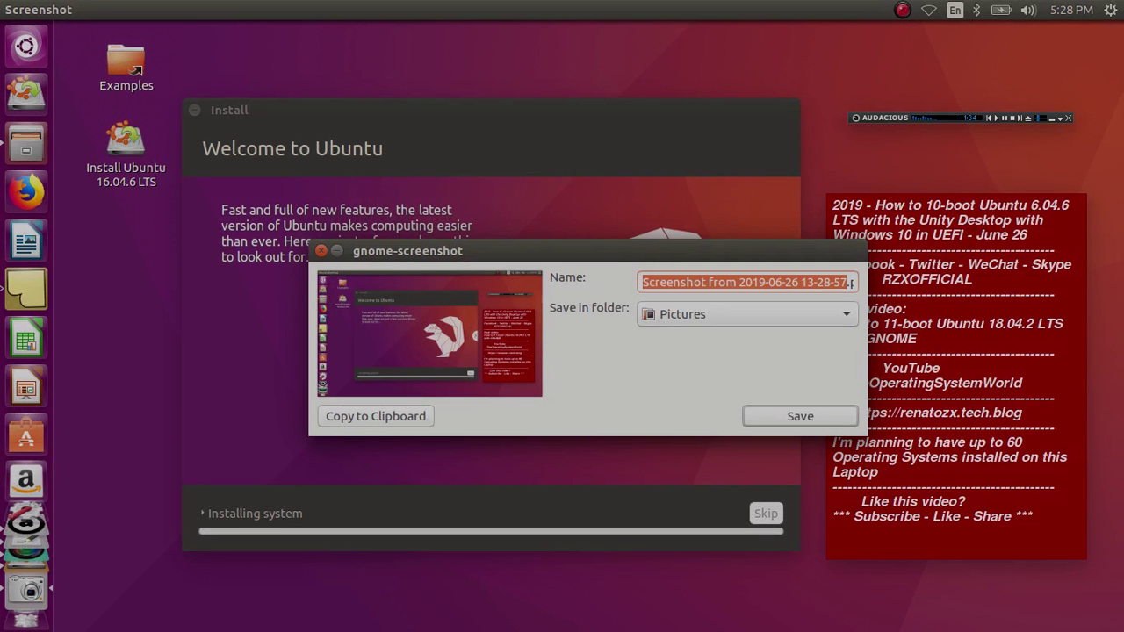
type("13.png")
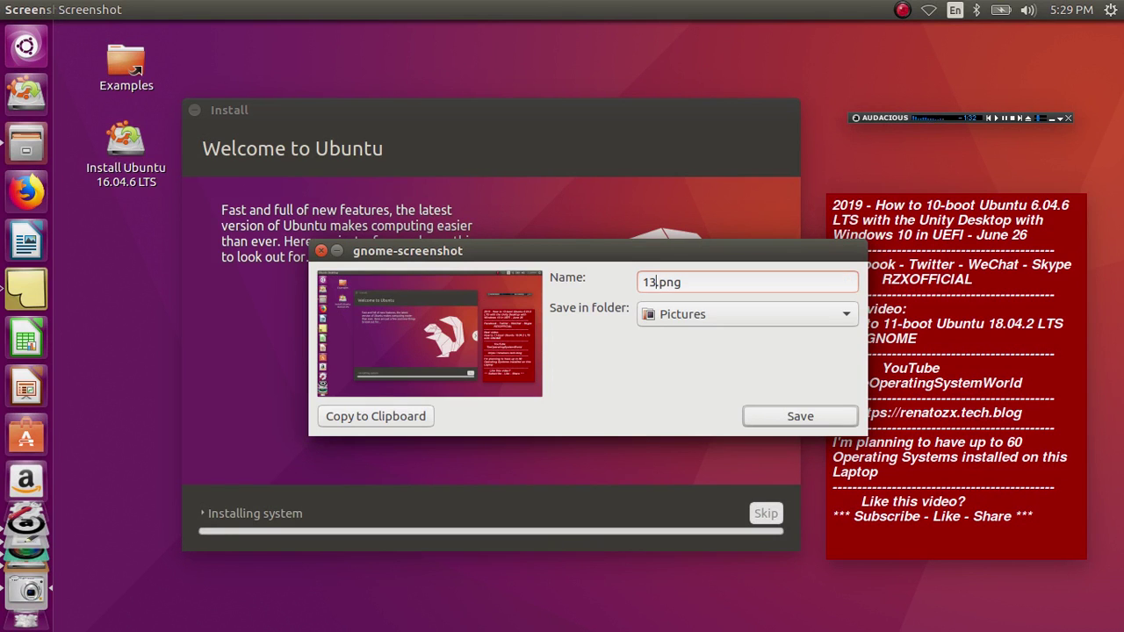
key("Return")
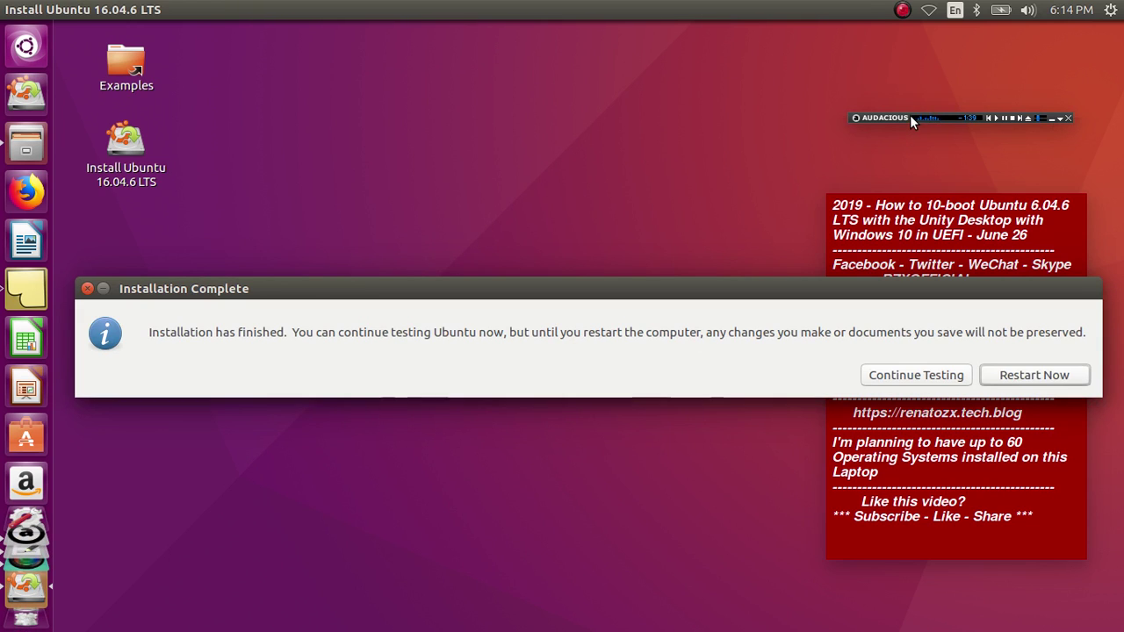
Rearrange the music player, the Installation Complete dialog and the sticky note so that none of them overlap
left_click_drag(910, 115, 902, 172)
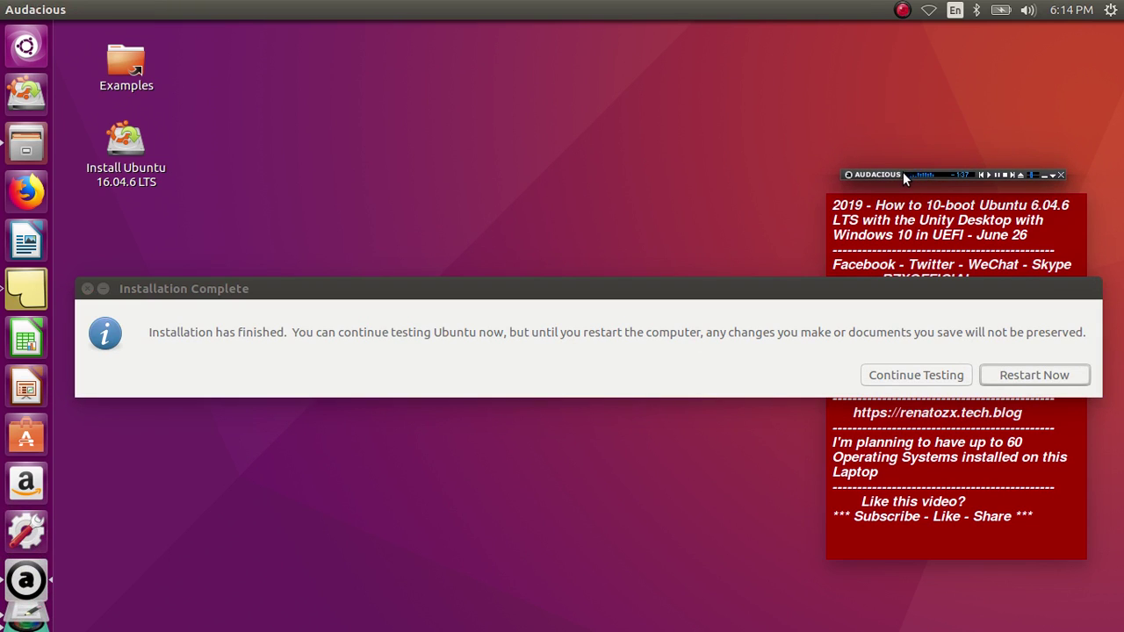
left_click_drag(789, 285, 790, 456)
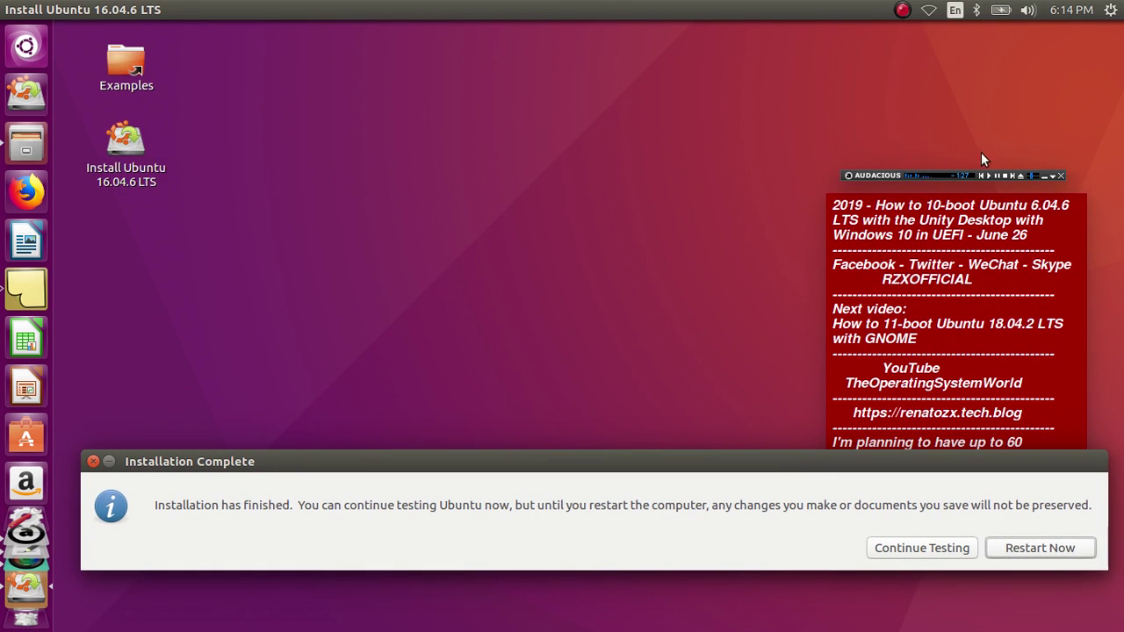
left_click_drag(970, 175, 987, 39)
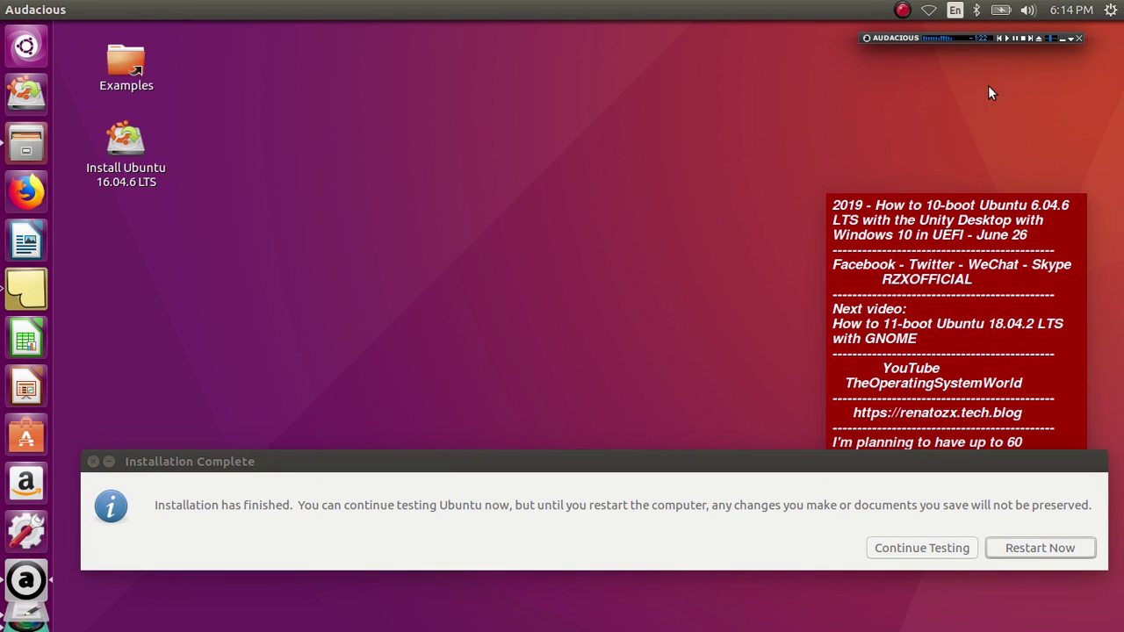
left_click_drag(968, 191, 990, 75)
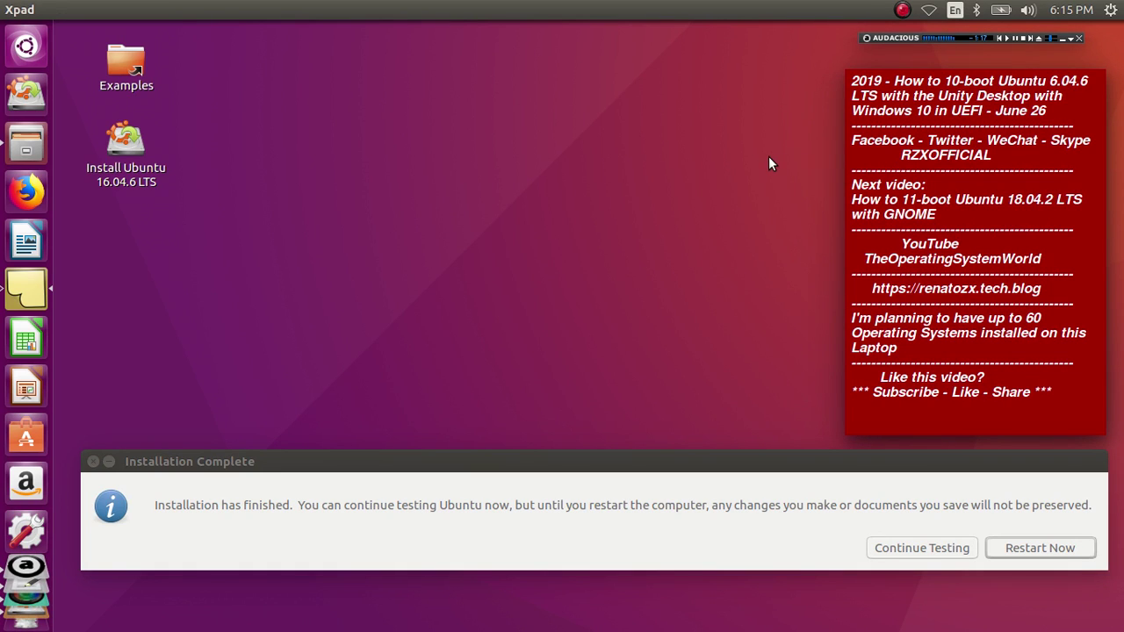
Save a screenshot of the Installation Complete dialog as 17.png in the Pictures folder
key("Print")
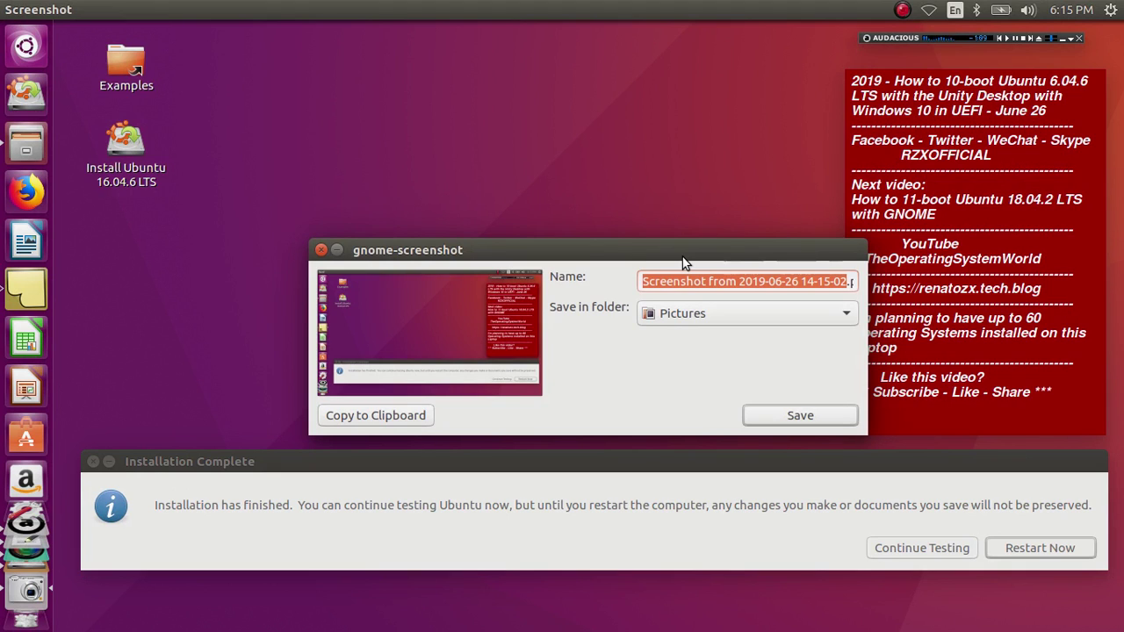
type("17")
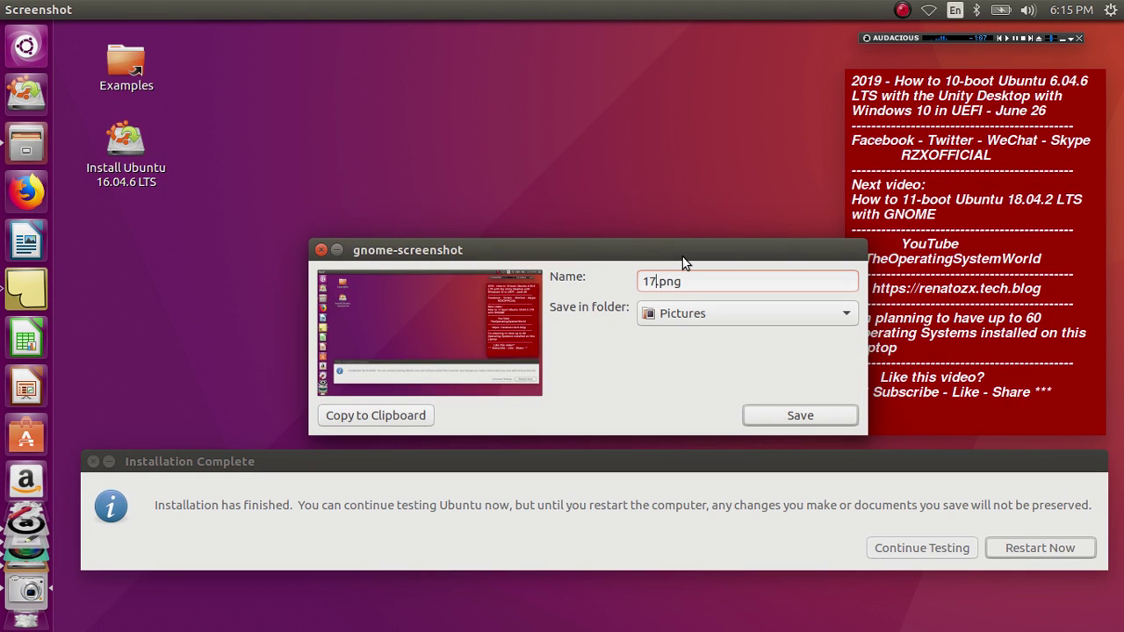
left_click(796, 424)
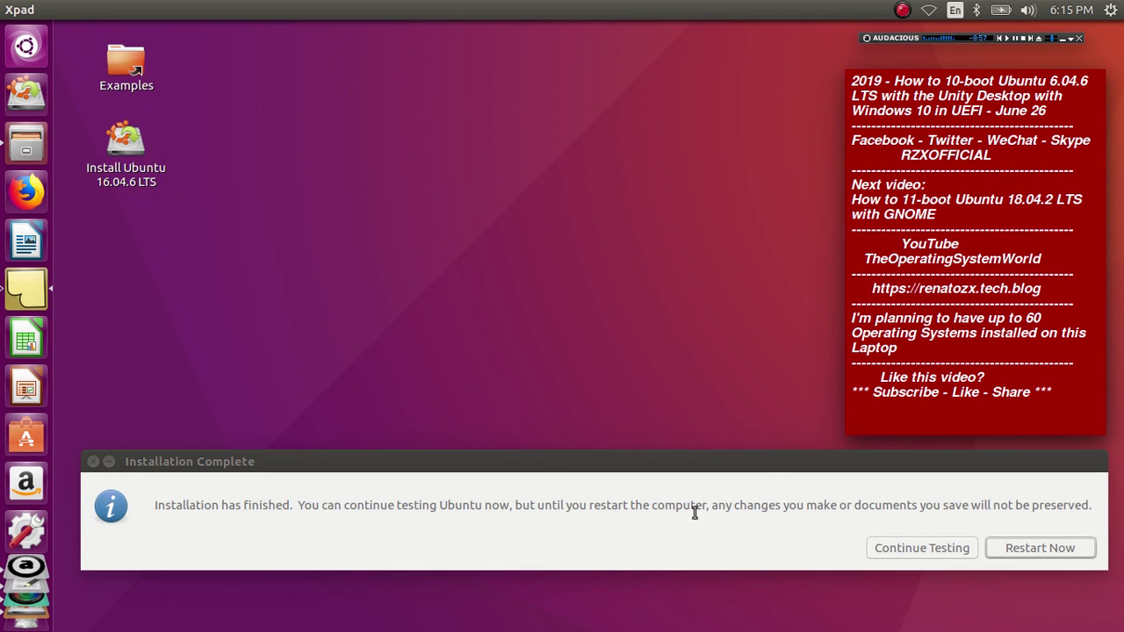
Choose to continue testing Ubuntu instead of restarting, and move the sticky note lower on the desktop
left_click(687, 548)
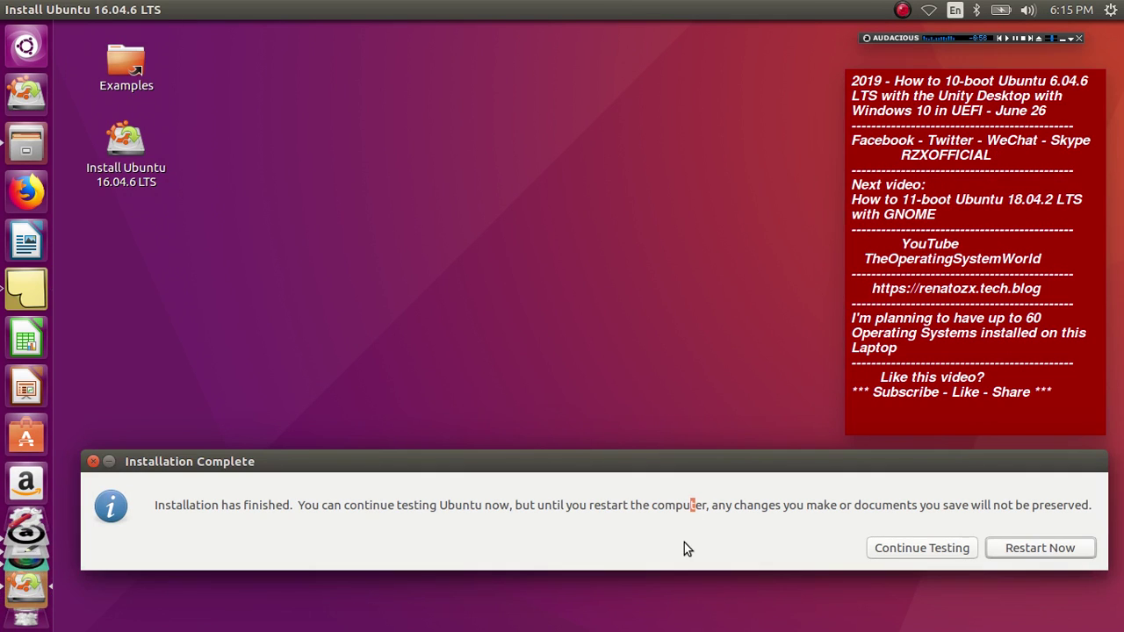
left_click(917, 544)
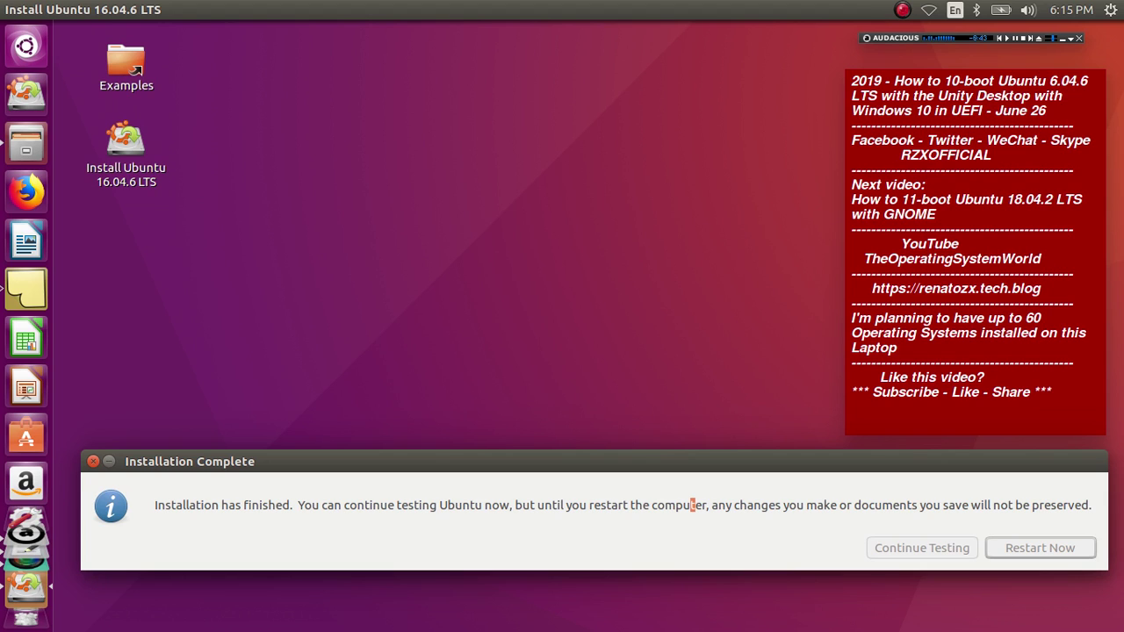
key("Escape")
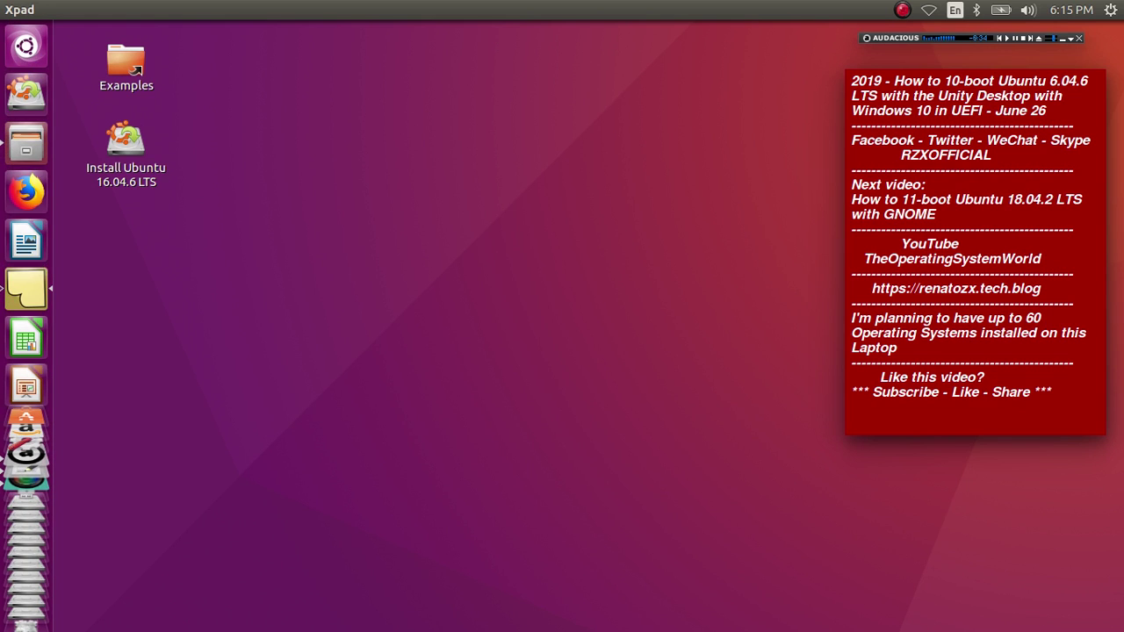
left_click_drag(984, 367, 998, 461)
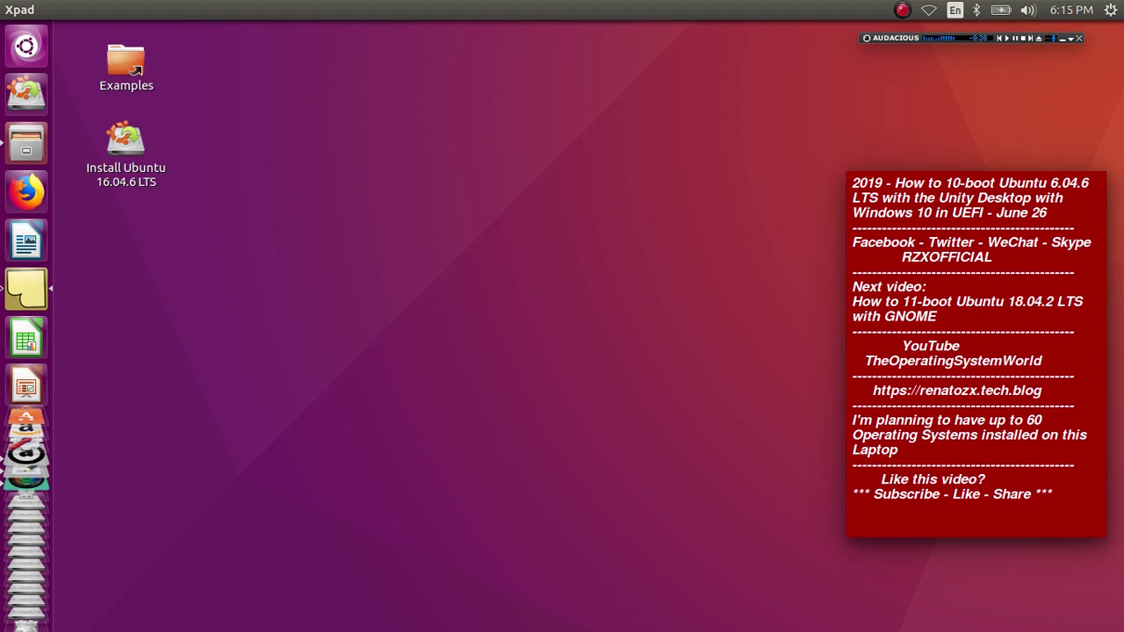